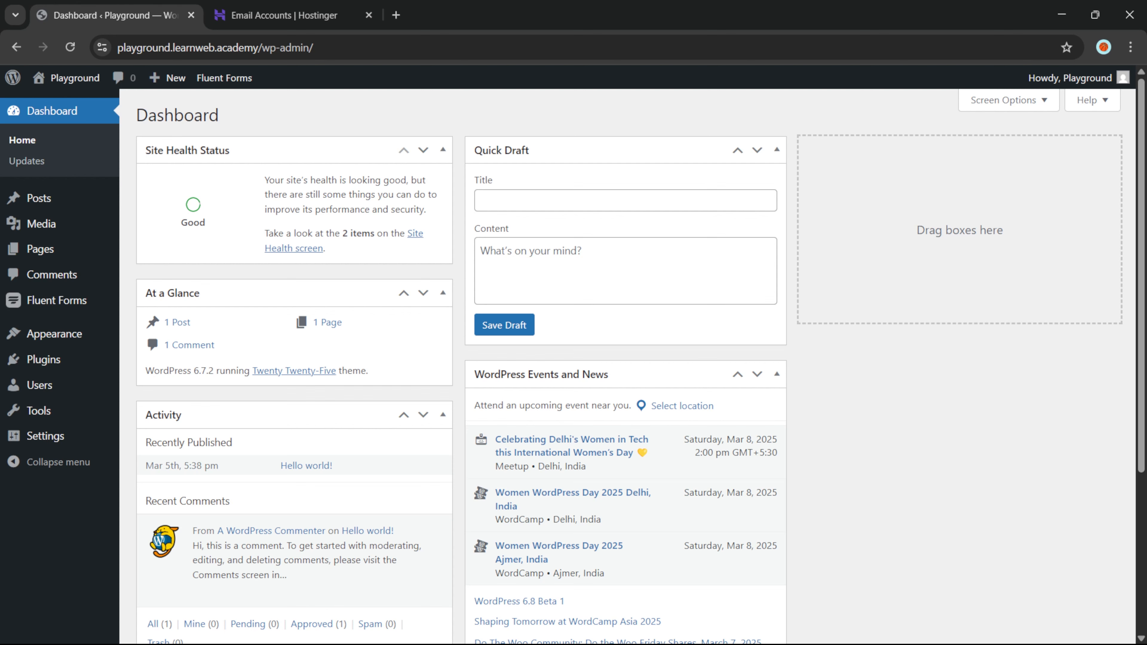
Search the plugin directory for 'fluent smtp' and install the FluentSMTP plugin.
{"action": "mouse_move", "coordinate": [75, 368]}
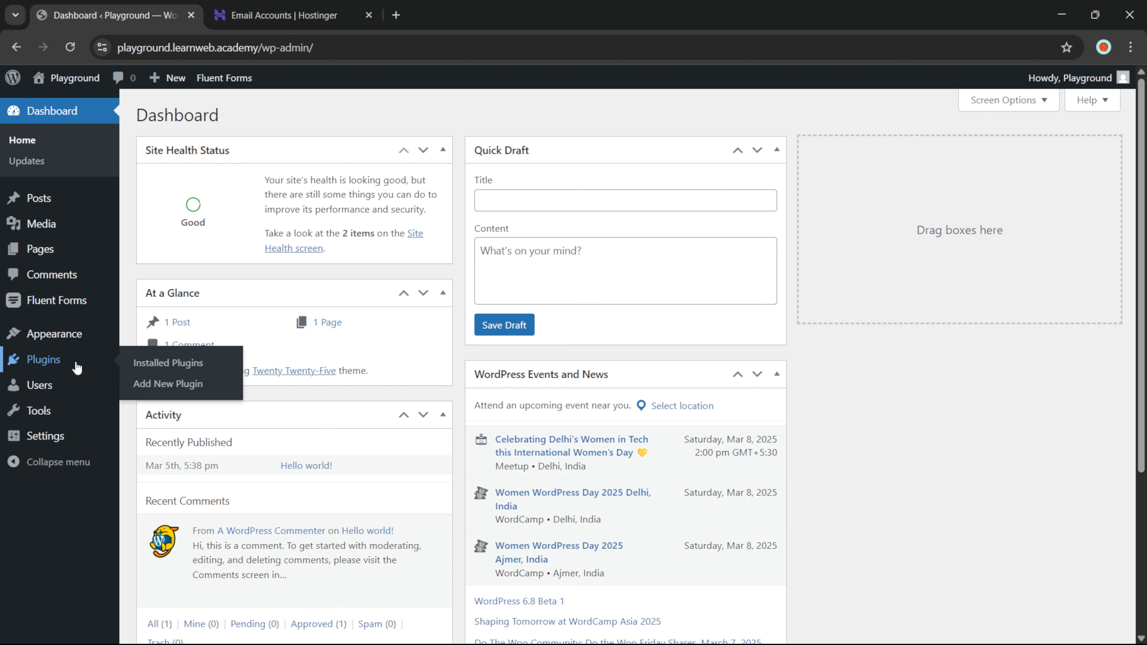
{"action": "left_click", "coordinate": [167, 384]}
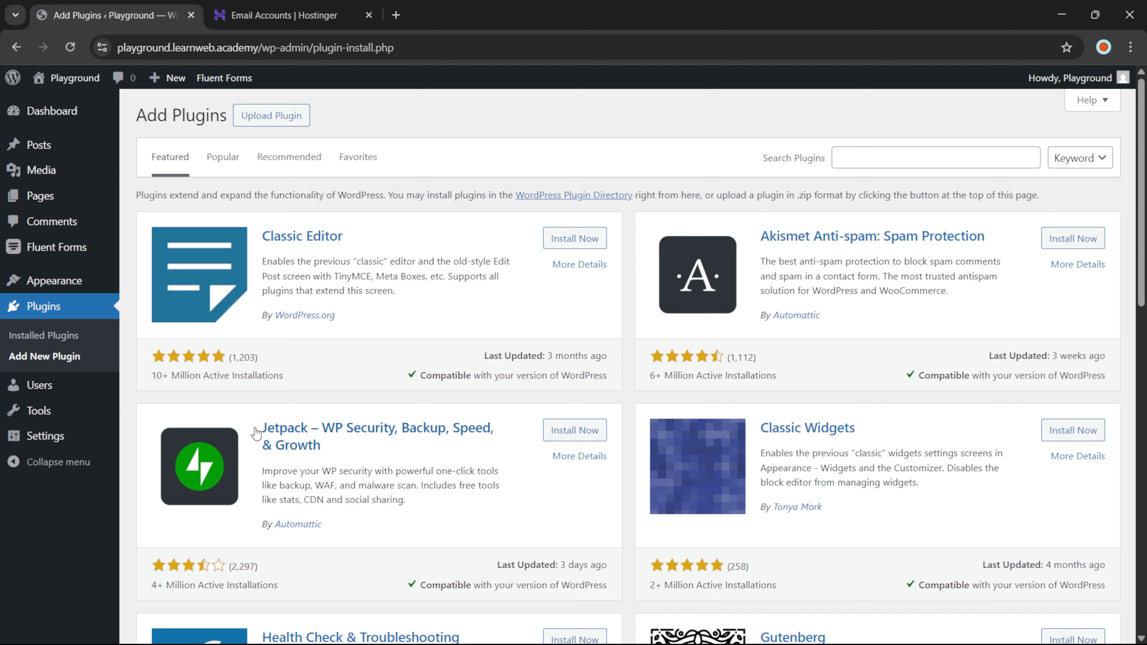
{"action": "left_click", "coordinate": [886, 151]}
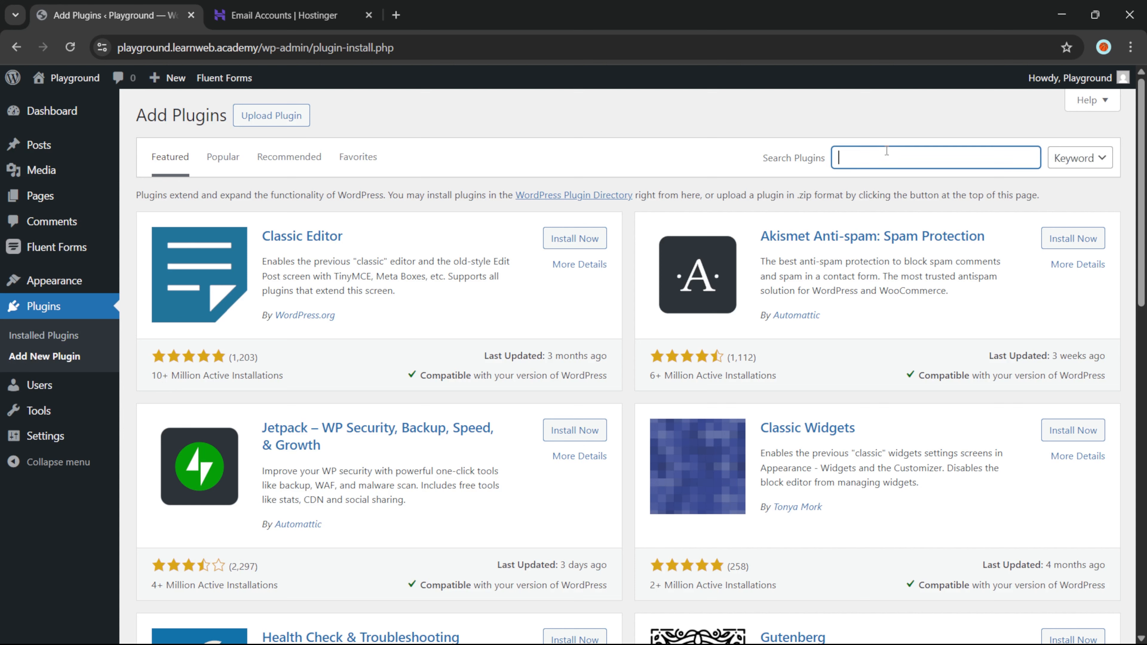
{"action": "type", "text": "fleu"}
{"action": "key", "text": "BackSpace"}
{"action": "key", "text": "BackSpace"}
{"action": "type", "text": "uent smtp"}
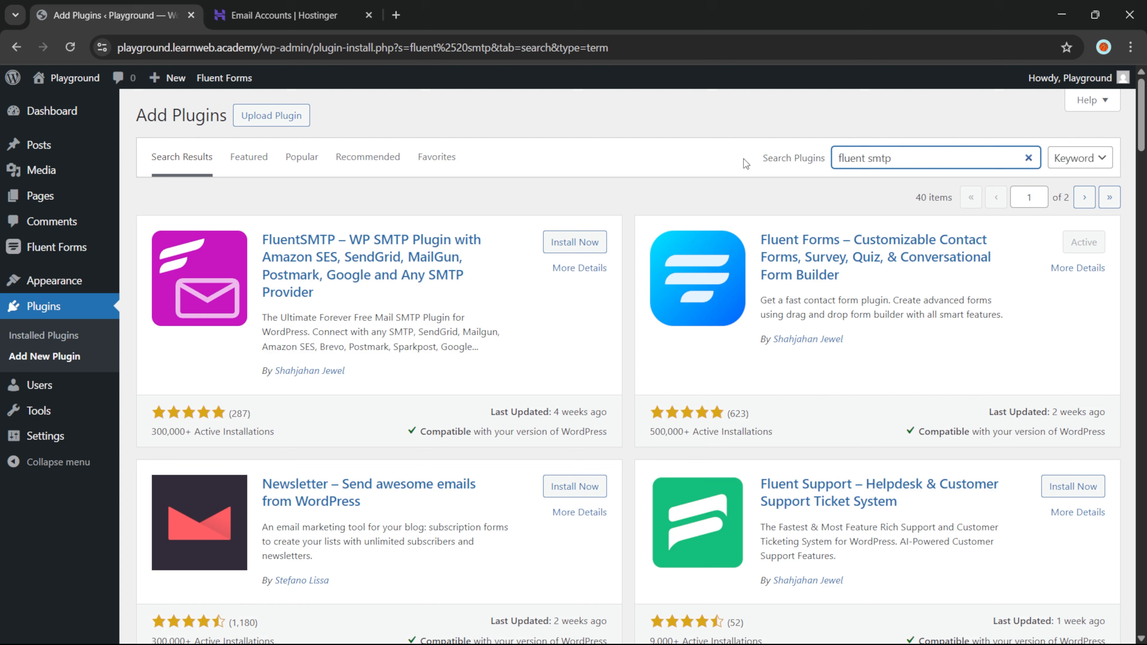
{"action": "left_click", "coordinate": [573, 242]}
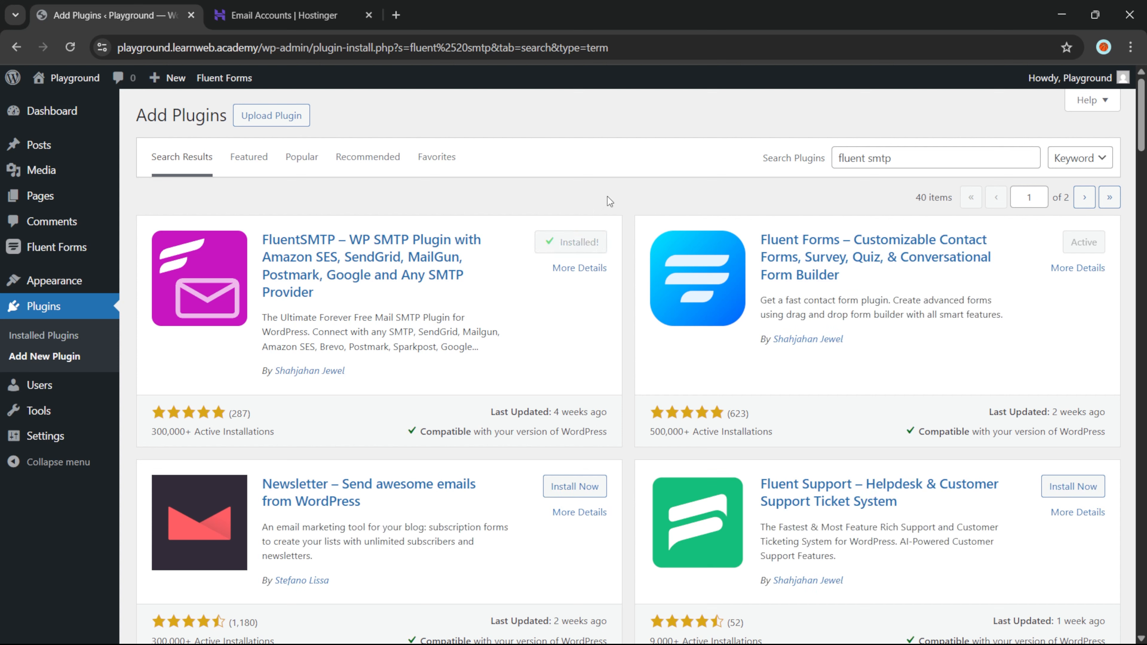
Activate FluentSMTP, choose Other SMTP as its provider, then go to Hostinger's Email Accounts page.
{"action": "left_click", "coordinate": [585, 242]}
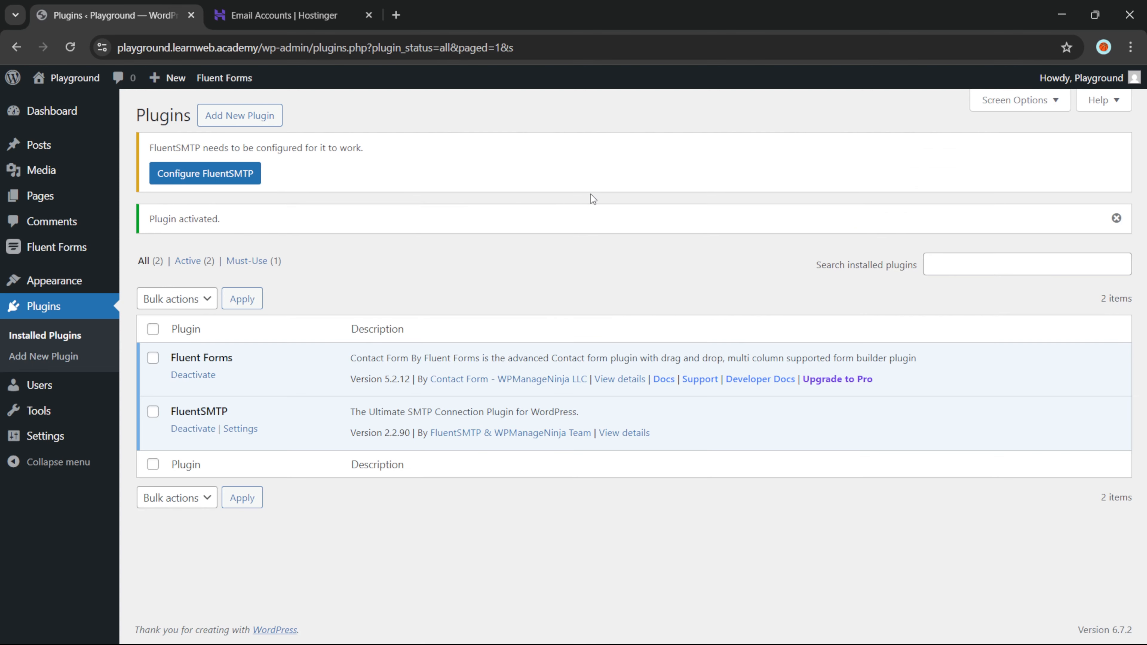
{"action": "left_click", "coordinate": [196, 177]}
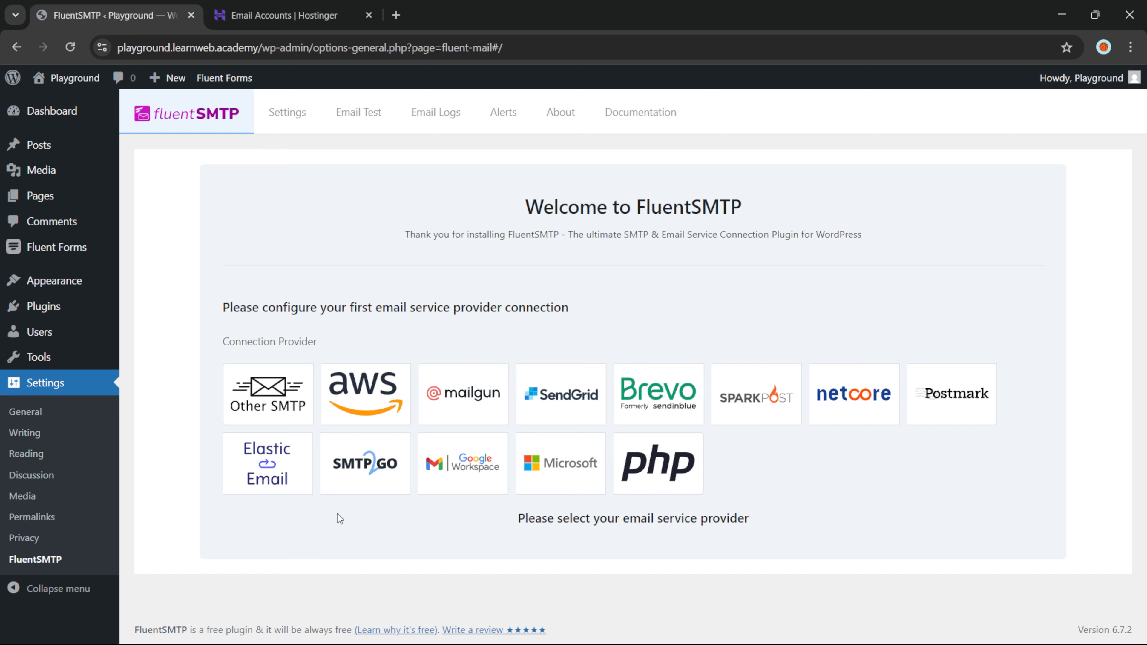
{"action": "left_click", "coordinate": [260, 409]}
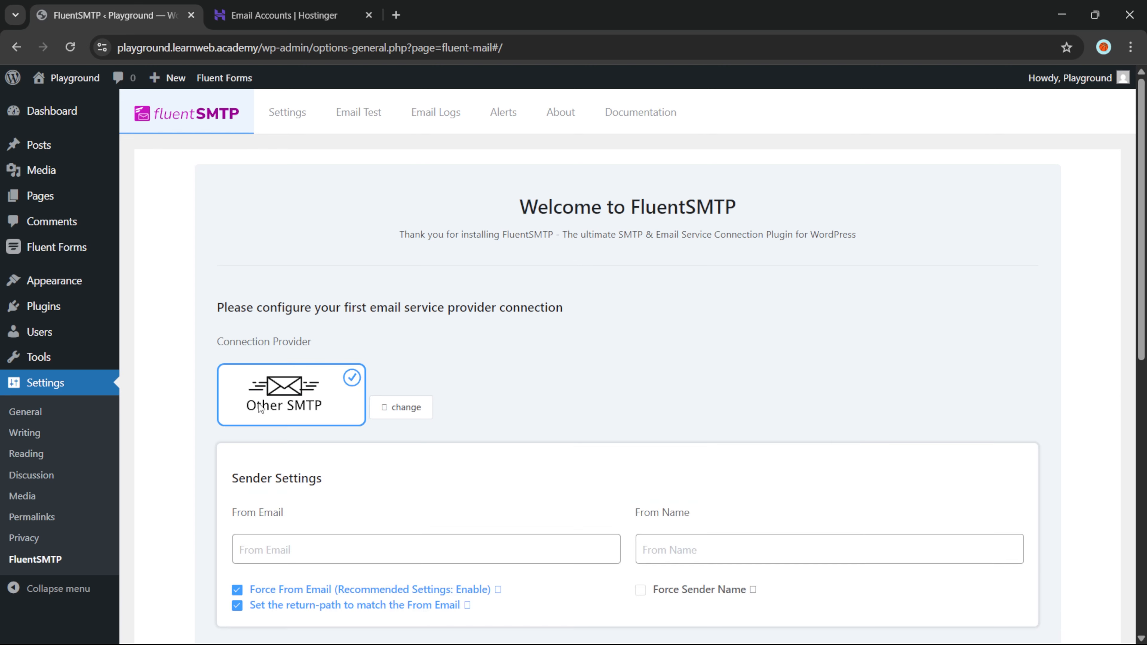
{"action": "scroll", "coordinate": [660, 354], "scroll_direction": "down", "scroll_amount": 5}
{"action": "scroll", "coordinate": [359, 308], "scroll_direction": "down", "scroll_amount": 2}
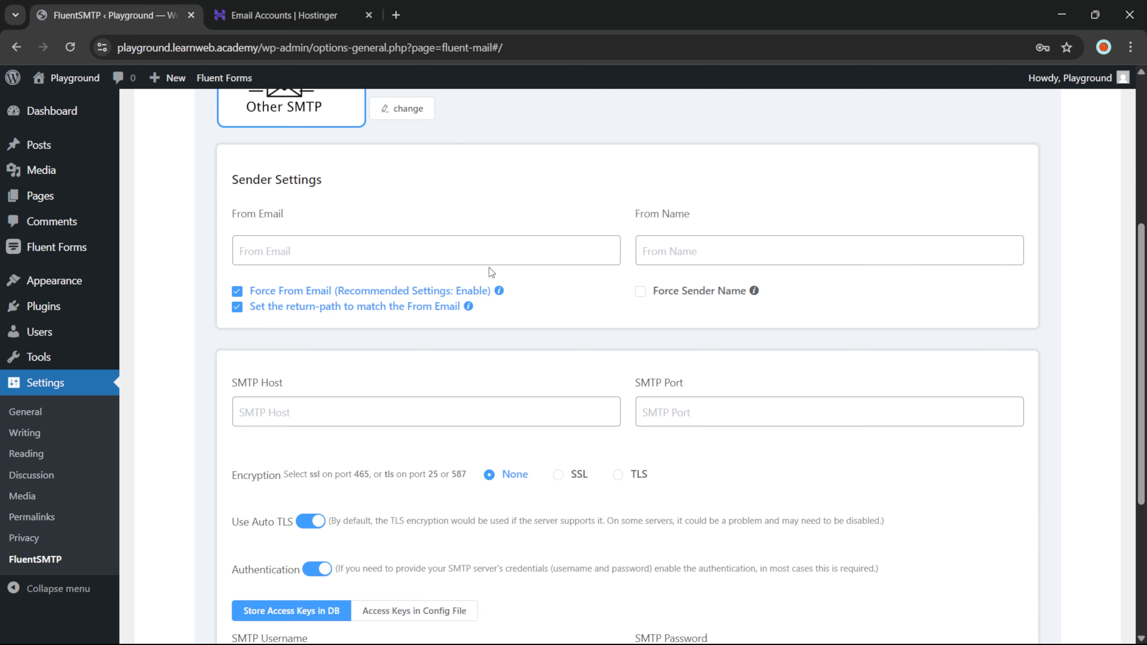
{"action": "left_click", "coordinate": [293, 7]}
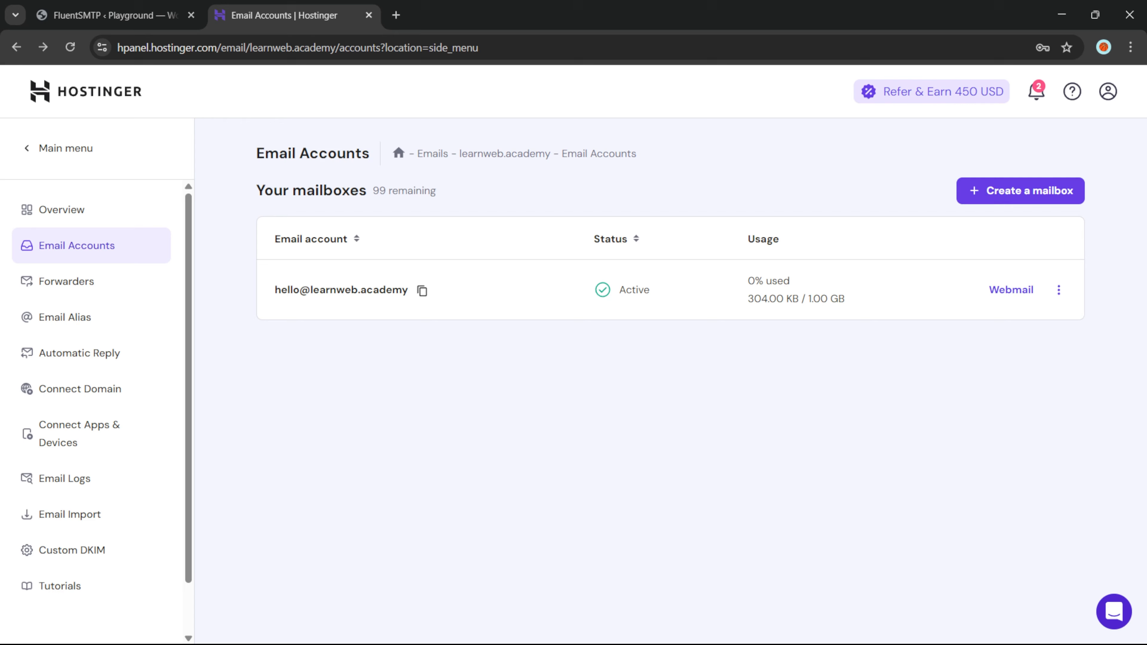
Create a Hostinger mailbox named 'no-reply' with a password.
{"action": "left_click", "coordinate": [1021, 195]}
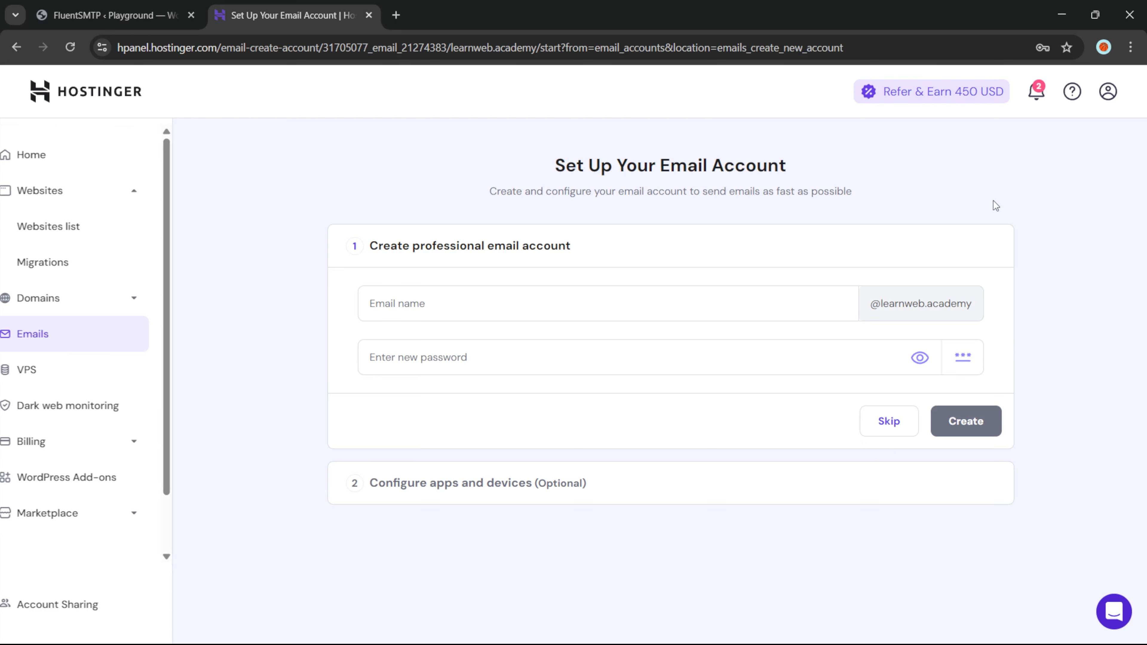
{"action": "left_click", "coordinate": [543, 293]}
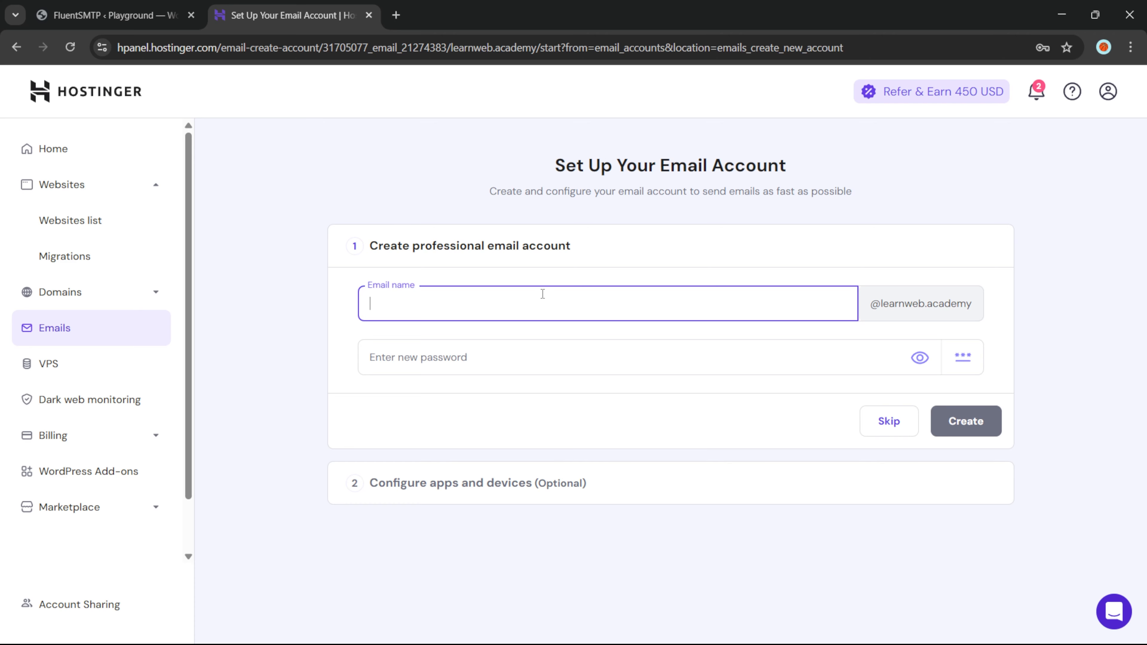
{"action": "type", "text": "ne"}
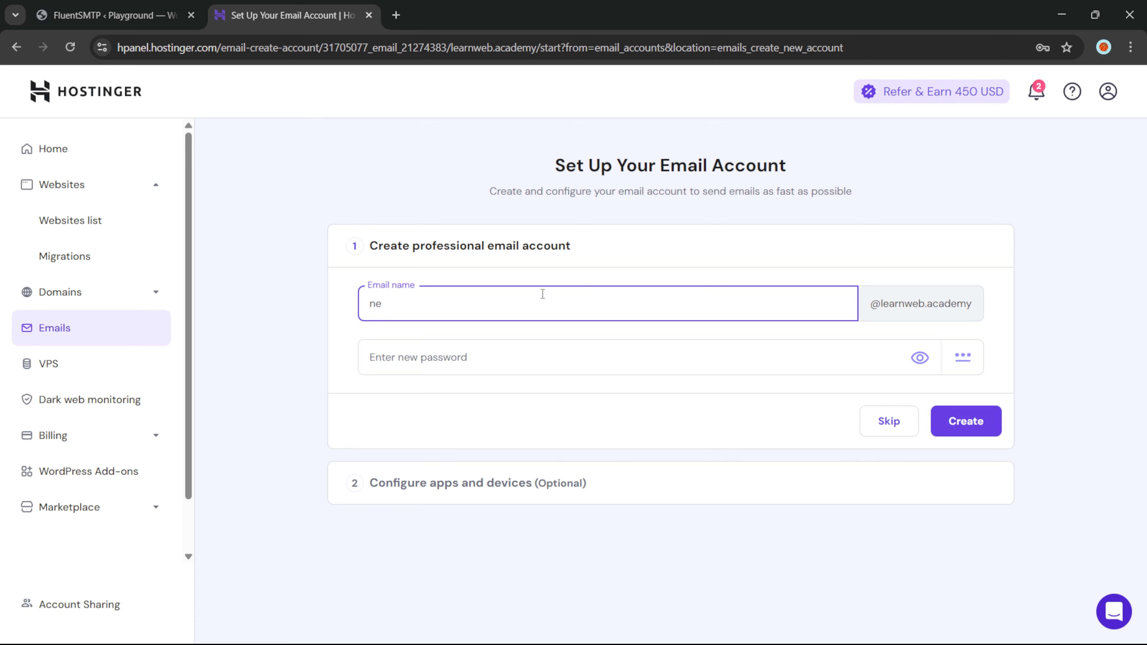
{"action": "key", "text": "BackSpace"}
{"action": "type", "text": "o-reply"}
{"action": "left_click", "coordinate": [537, 342]}
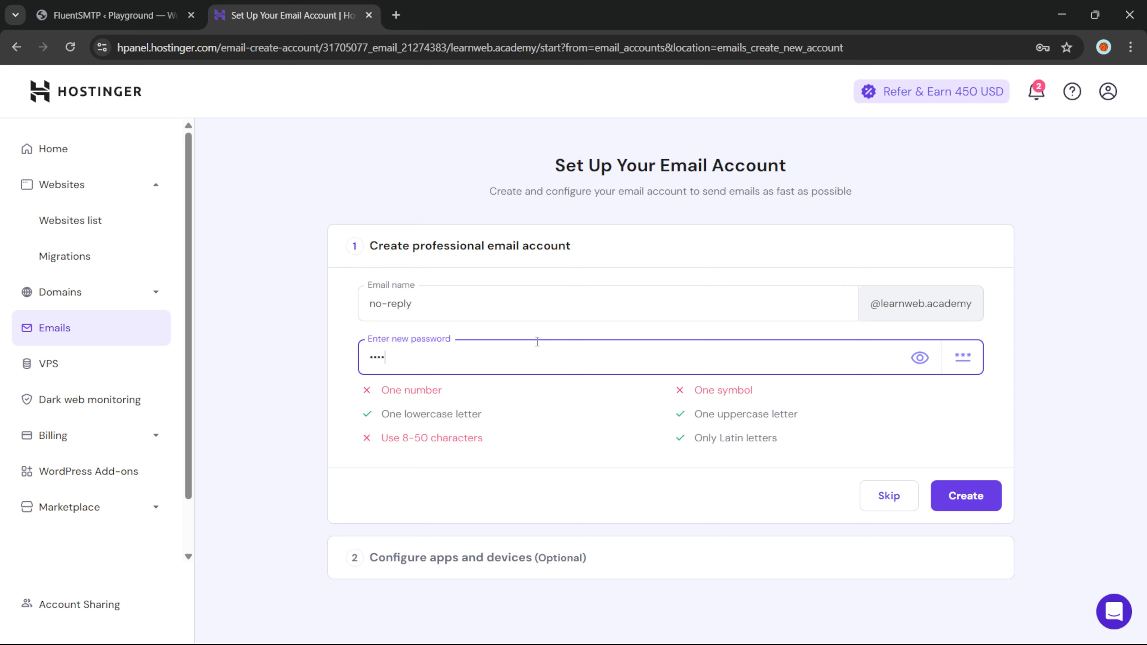
{"action": "key", "text": "ctrl+a"}
{"action": "left_click", "coordinate": [970, 485]}
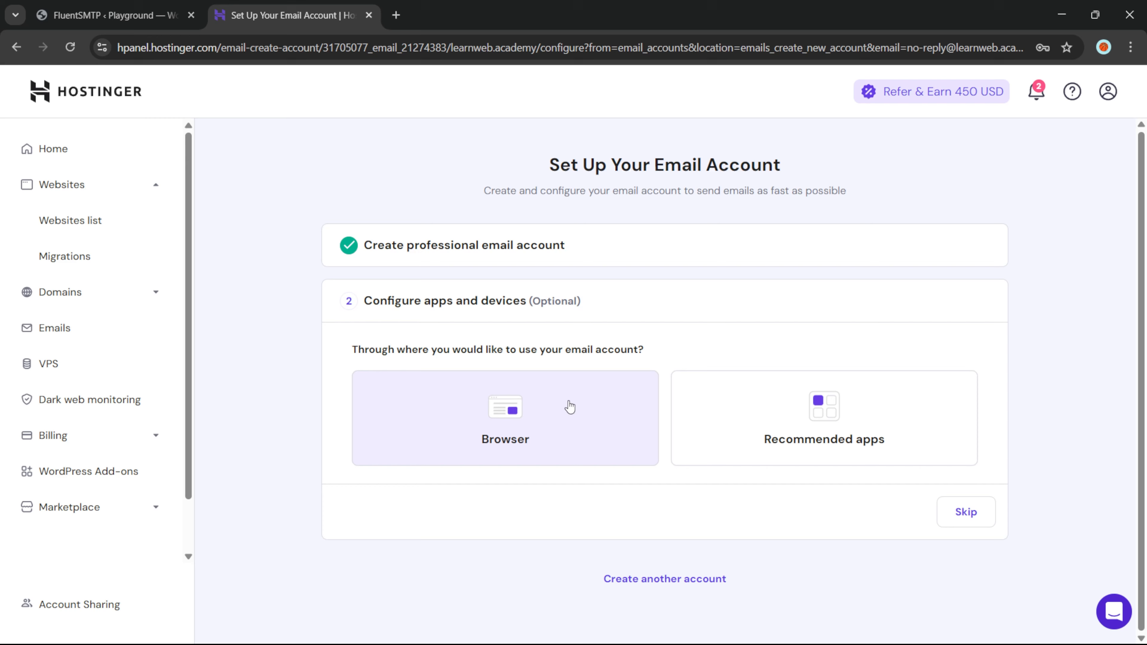
Show the new mailbox's app server settings, including smtp.hostinger.com on port 465.
{"action": "left_click", "coordinate": [852, 424]}
{"action": "scroll", "coordinate": [699, 322], "scroll_direction": "down", "scroll_amount": 3}
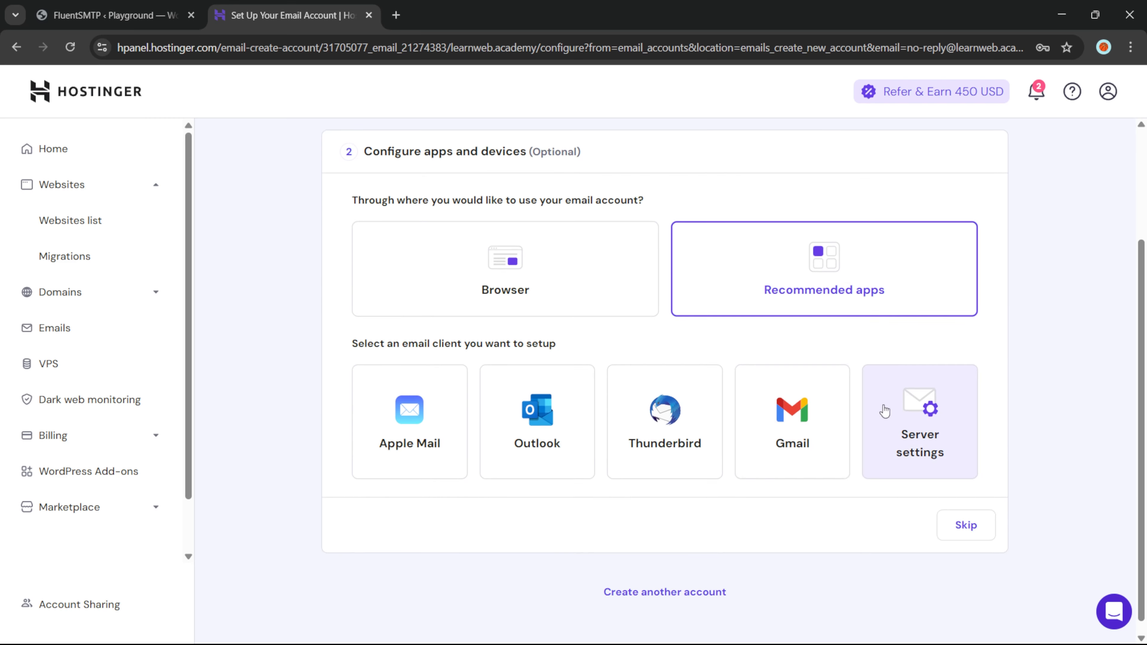
{"action": "left_click", "coordinate": [905, 408]}
{"action": "scroll", "coordinate": [905, 408], "scroll_direction": "down", "scroll_amount": 3}
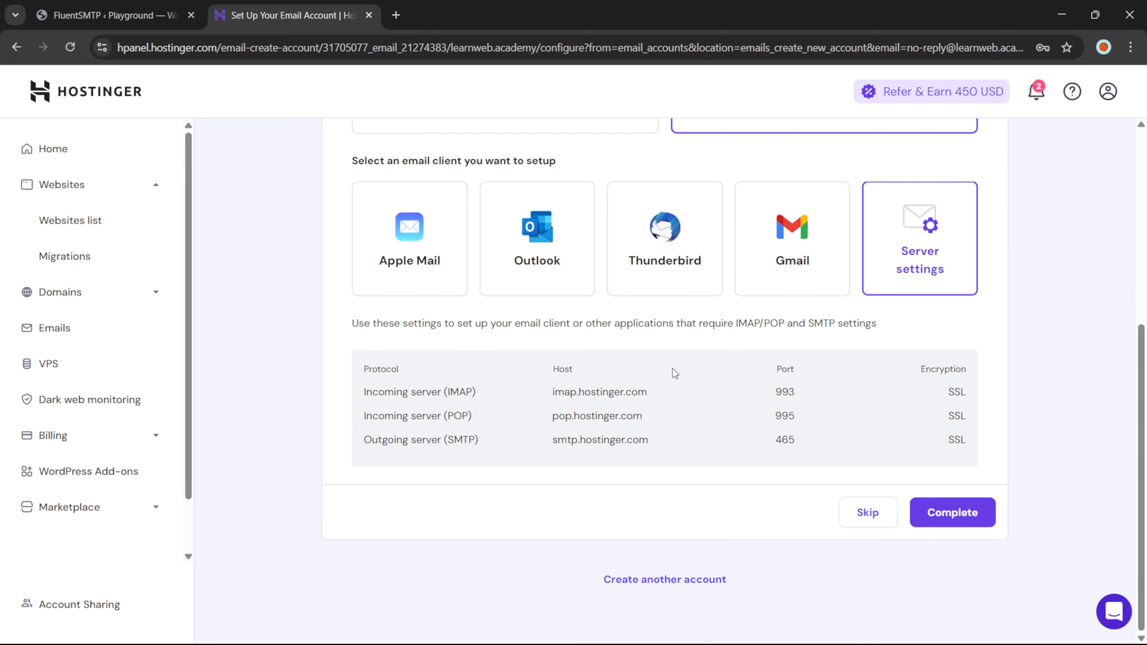
Set FluentSMTP's From Email to the no-reply address and From Name to 'LearnWeb Academy'.
{"action": "left_click", "coordinate": [115, 15]}
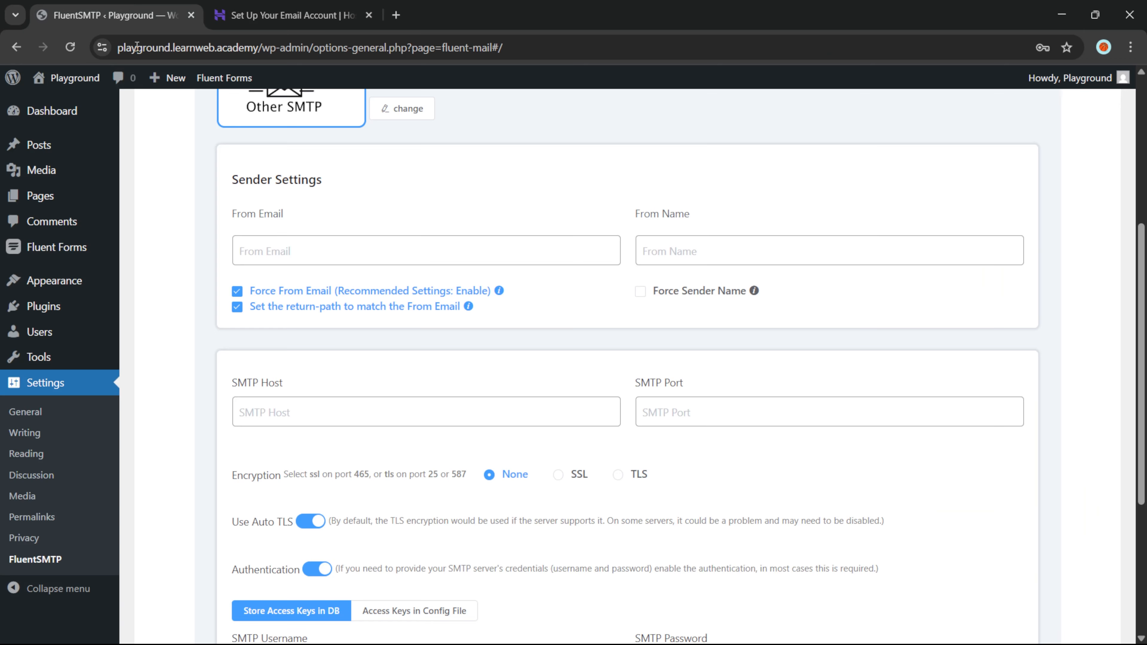
{"action": "left_click", "coordinate": [352, 251]}
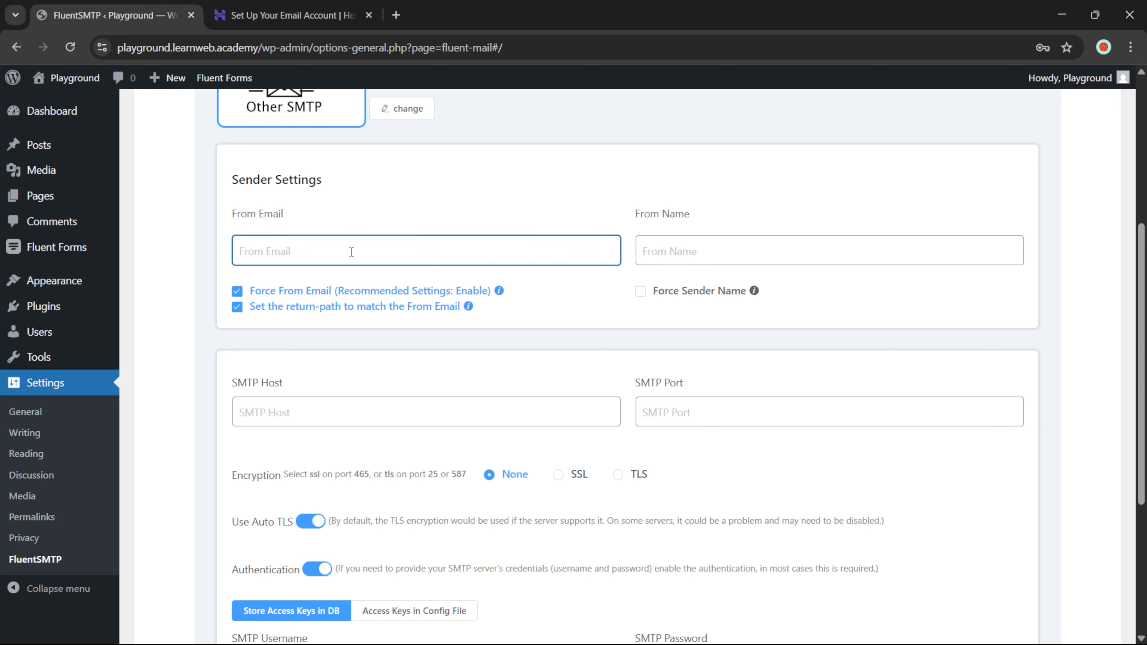
{"action": "left_click", "coordinate": [685, 258]}
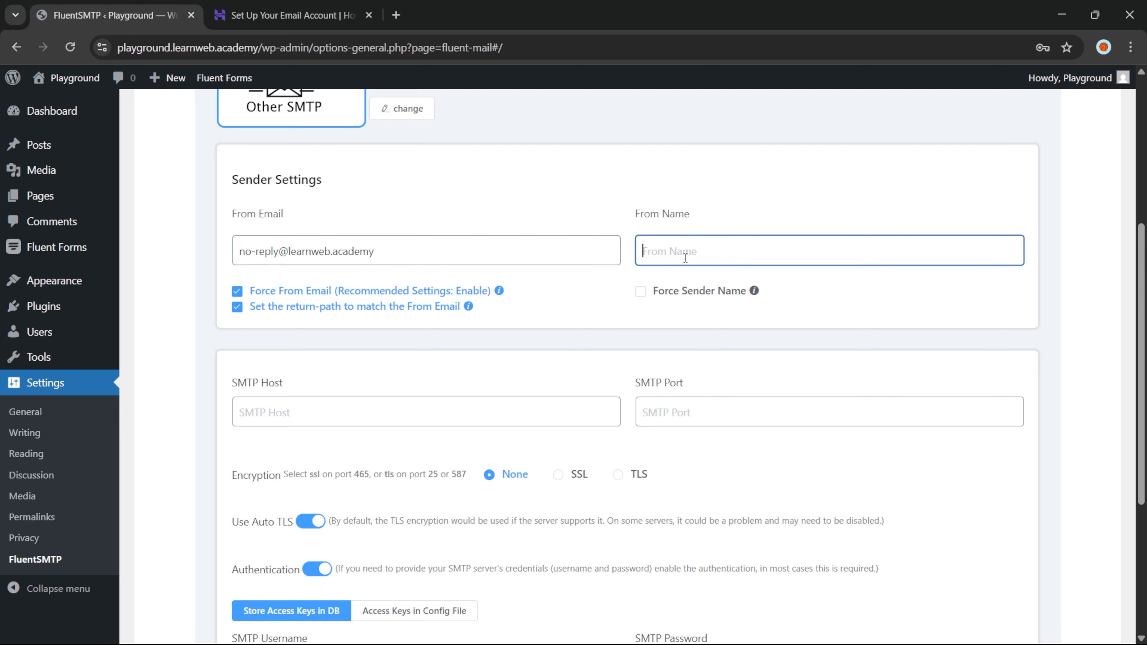
{"action": "type", "text": "LearnWeb Academy"}
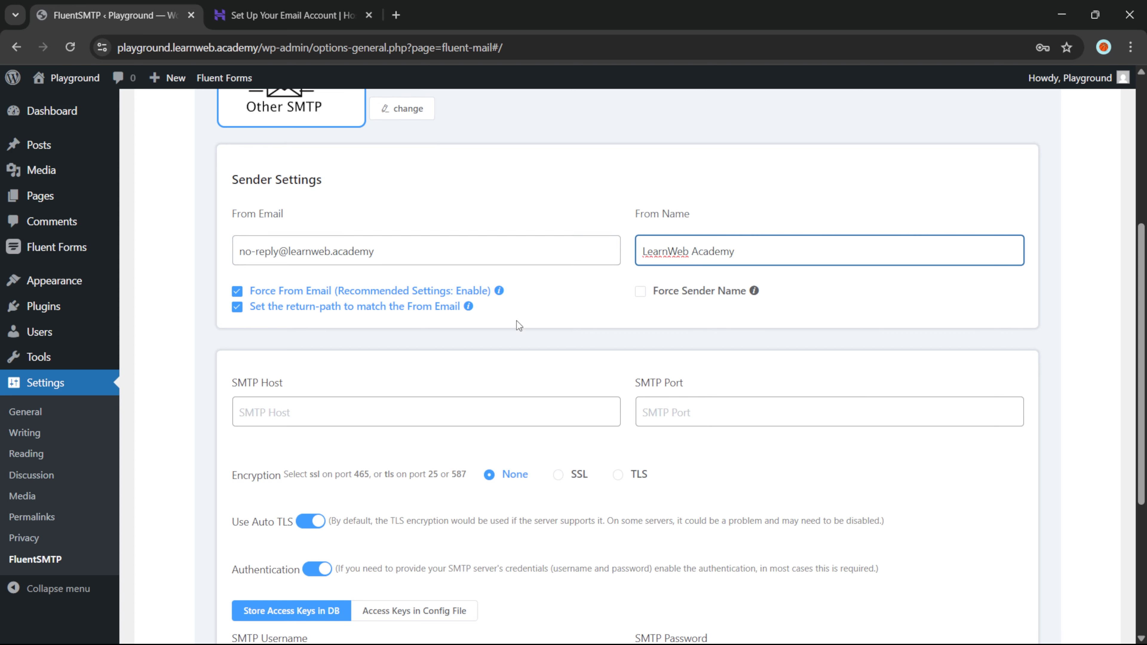
Copy smtp.hostinger.com and port 465 from Hostinger into FluentSMTP and choose SSL encryption.
{"action": "scroll", "coordinate": [261, 400], "scroll_direction": "down", "scroll_amount": 1}
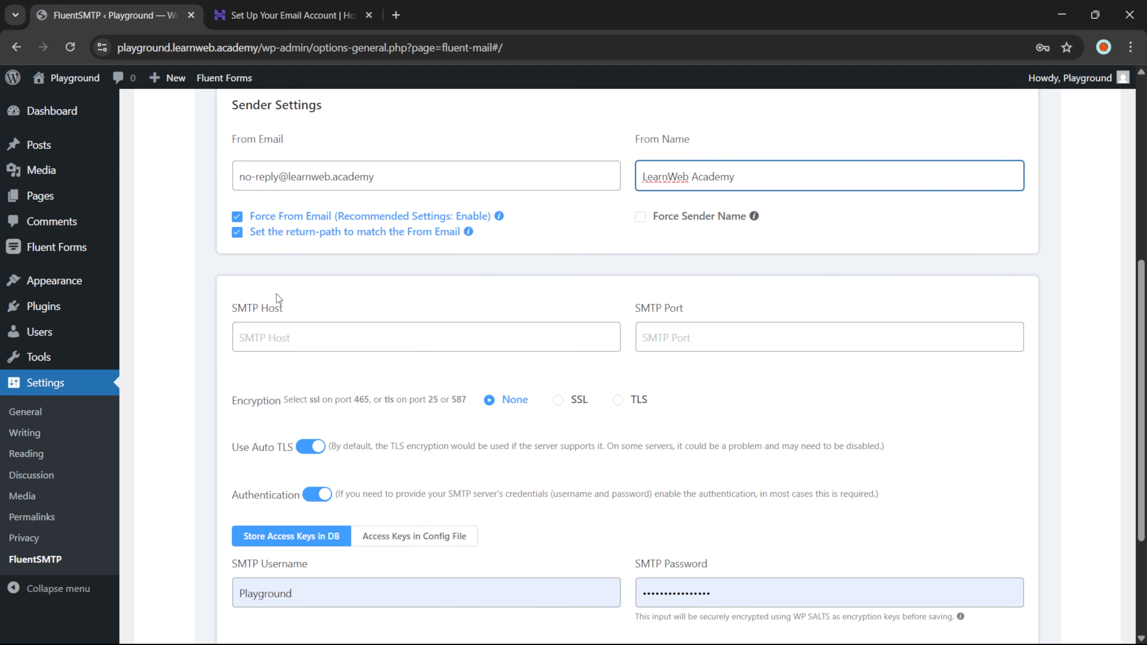
{"action": "key", "text": "ctrl+Tab"}
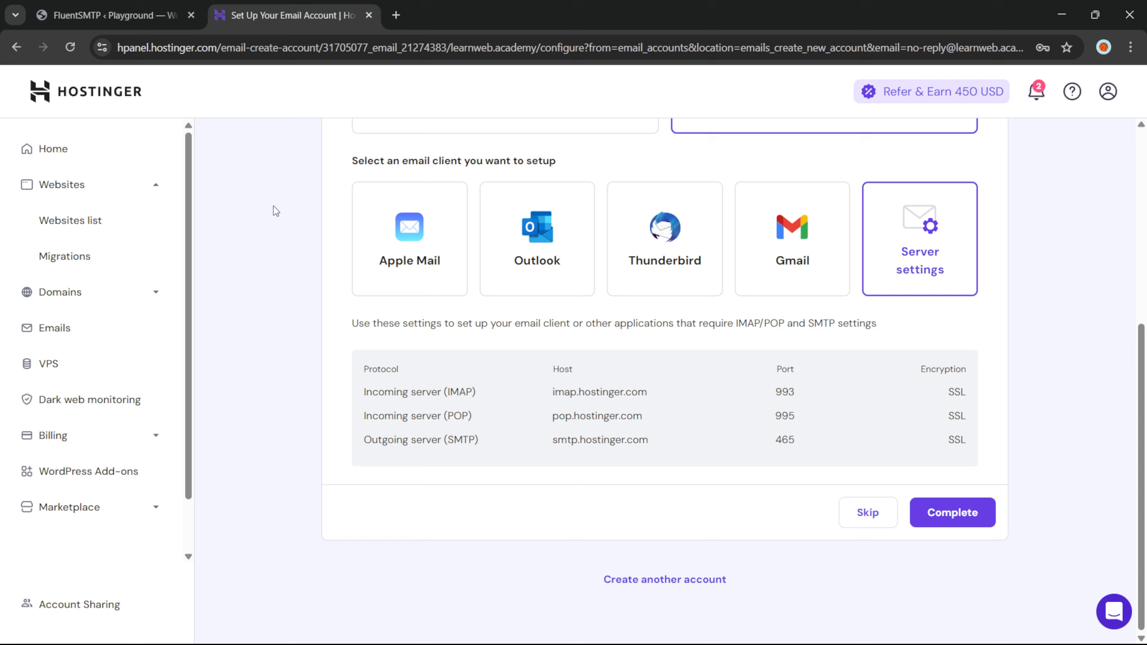
{"action": "double_click", "coordinate": [613, 441]}
{"action": "key", "text": "ctrl+c"}
{"action": "key", "text": "ctrl+Tab"}
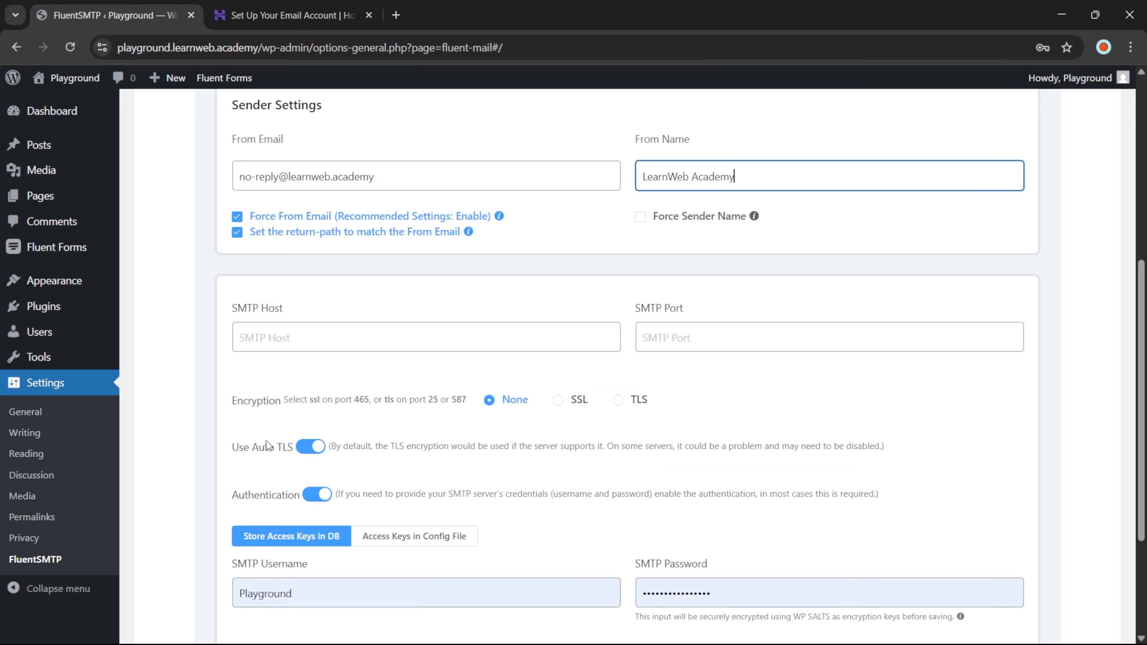
{"action": "left_click", "coordinate": [376, 344]}
{"action": "key", "text": "ctrl+v"}
{"action": "key", "text": "ctrl+Tab"}
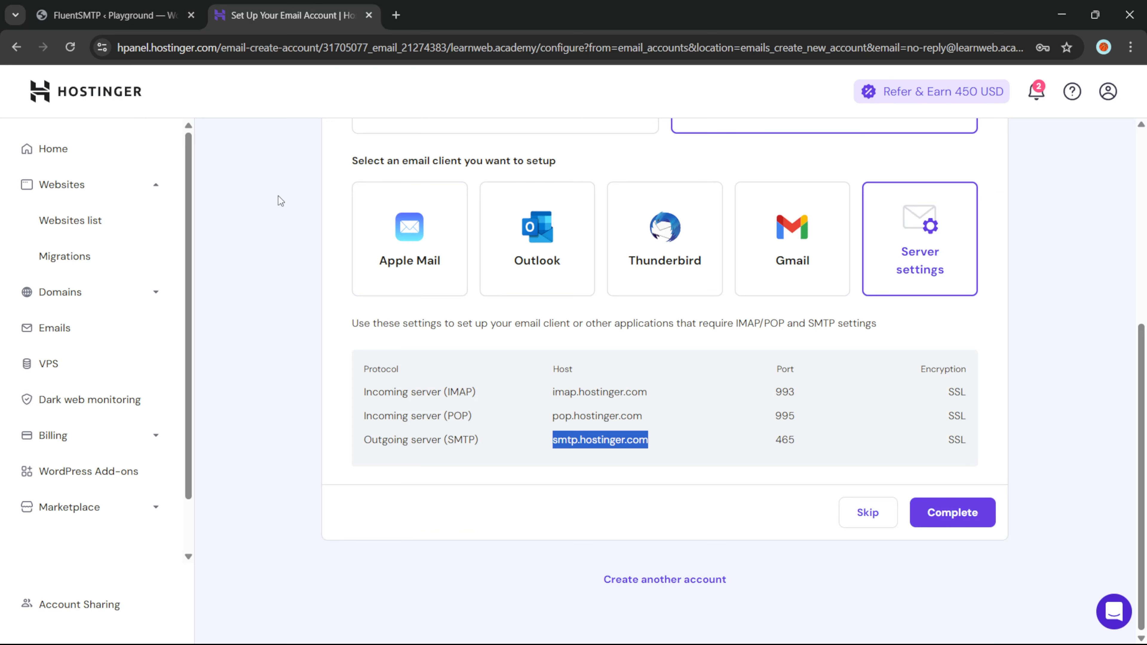
{"action": "double_click", "coordinate": [784, 439]}
{"action": "key", "text": "ctrl+c"}
{"action": "left_click", "coordinate": [176, 14]}
{"action": "left_click", "coordinate": [661, 336]}
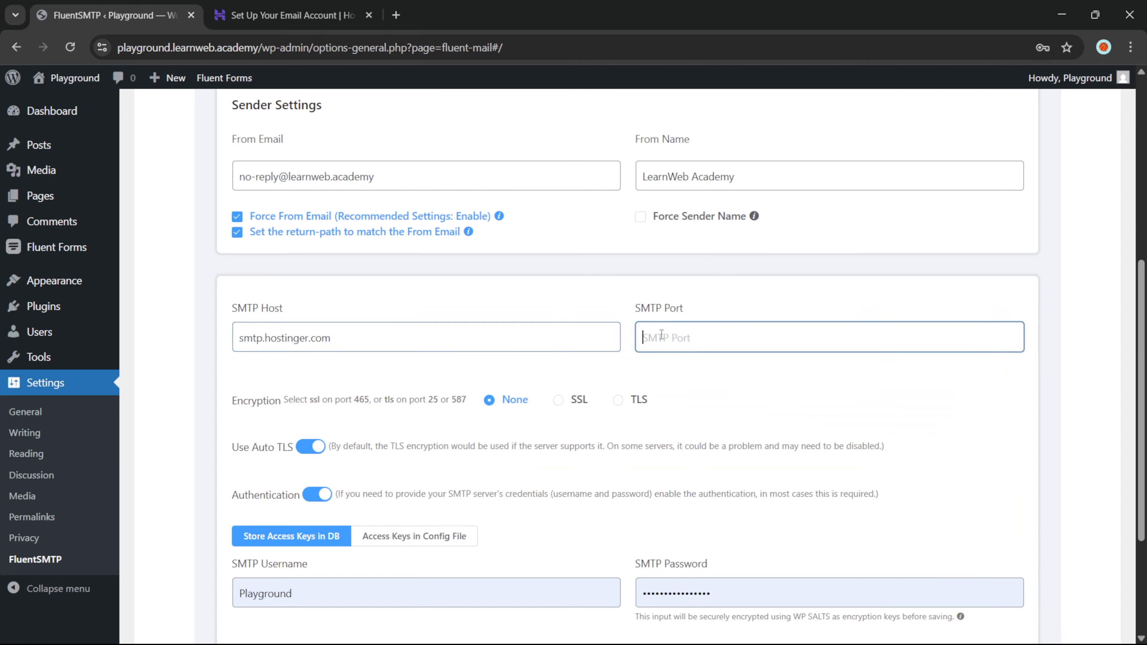
{"action": "key", "text": "ctrl+v"}
{"action": "left_click", "coordinate": [565, 400]}
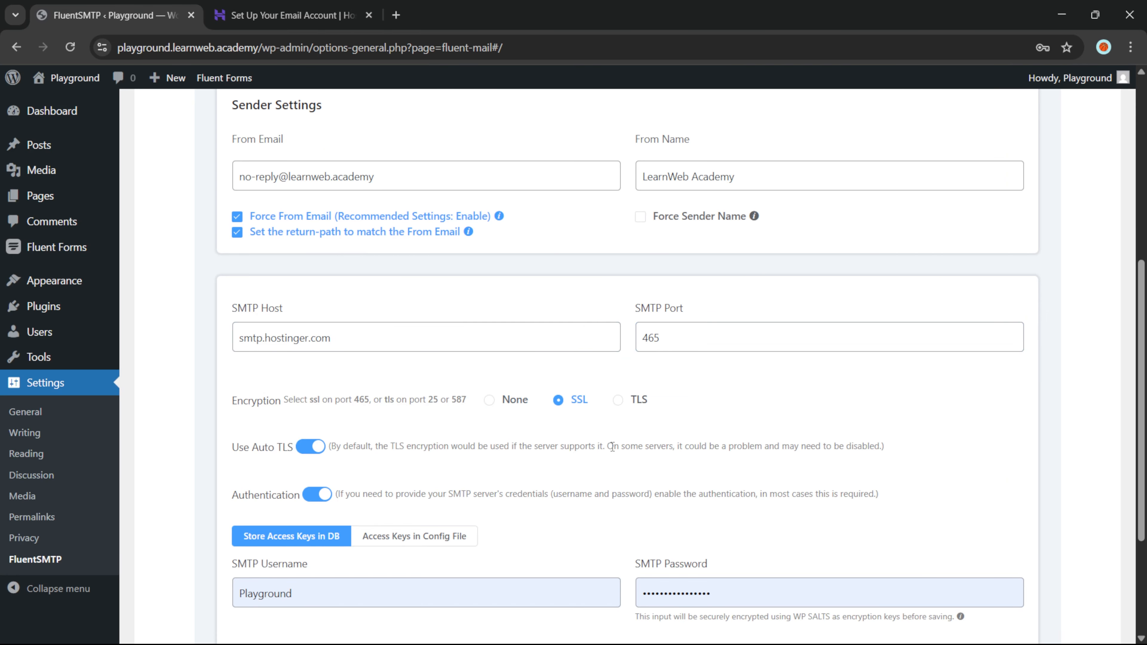
Replace the SMTP username with the no-reply sender address and enter a new SMTP password.
{"action": "scroll", "coordinate": [612, 446], "scroll_direction": "down", "scroll_amount": 1}
{"action": "scroll", "coordinate": [421, 446], "scroll_direction": "down", "scroll_amount": 1}
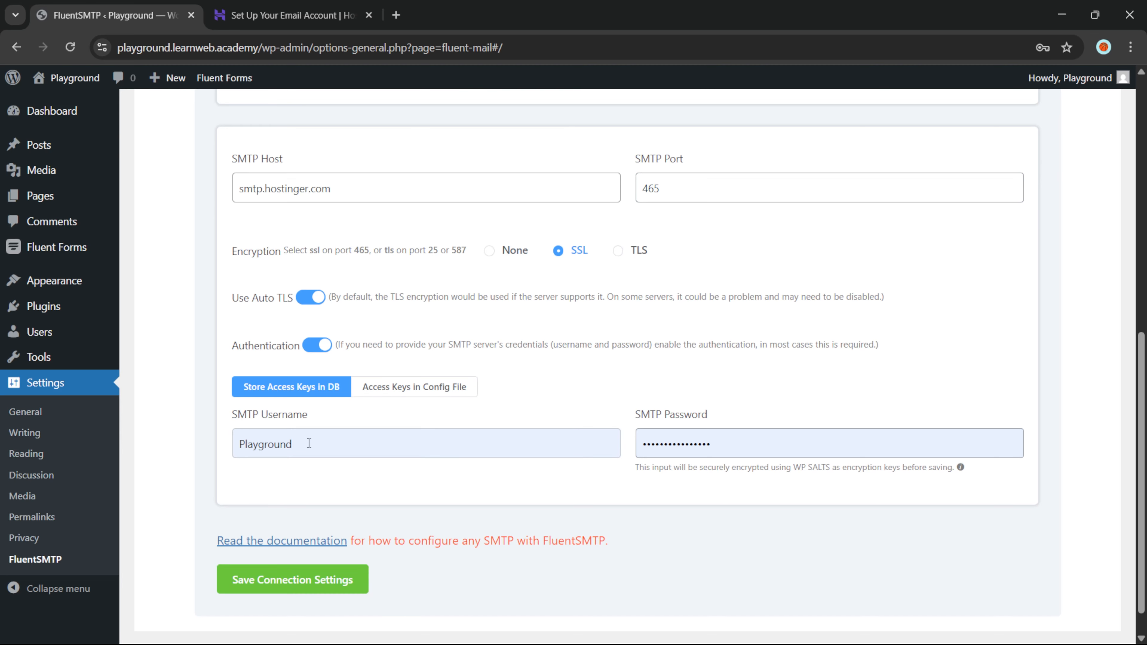
{"action": "scroll", "coordinate": [752, 454], "scroll_direction": "up", "scroll_amount": 3}
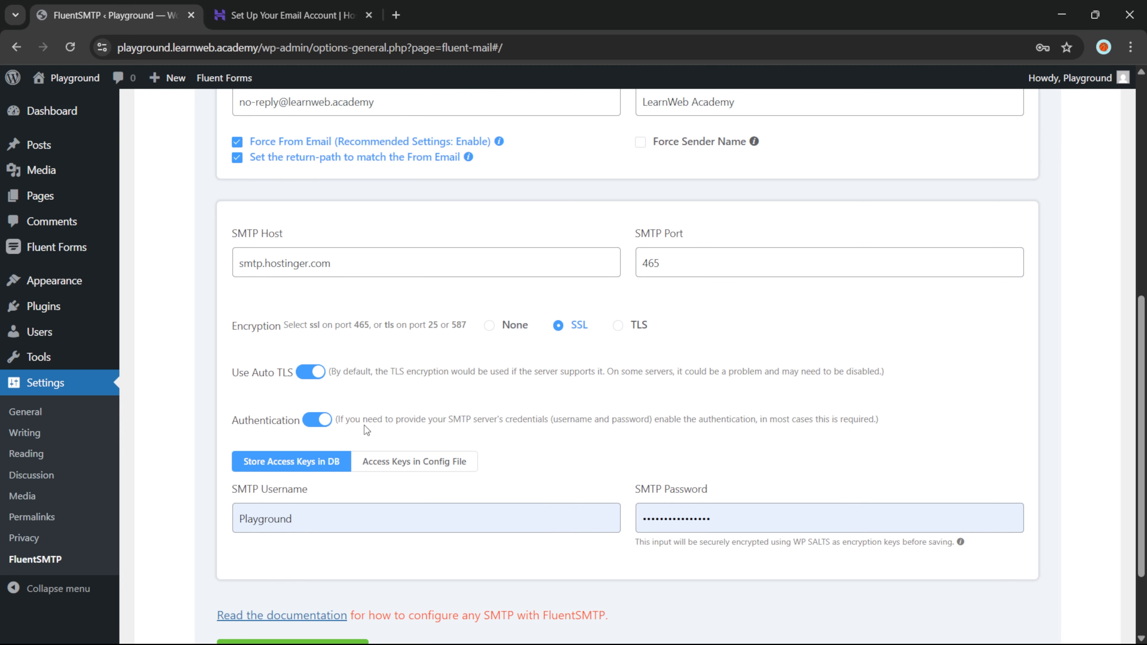
{"action": "left_click", "coordinate": [341, 242]}
{"action": "key", "text": "ctrl+a"}
{"action": "key", "text": "ctrl+c"}
{"action": "scroll", "coordinate": [397, 474], "scroll_direction": "down", "scroll_amount": 3}
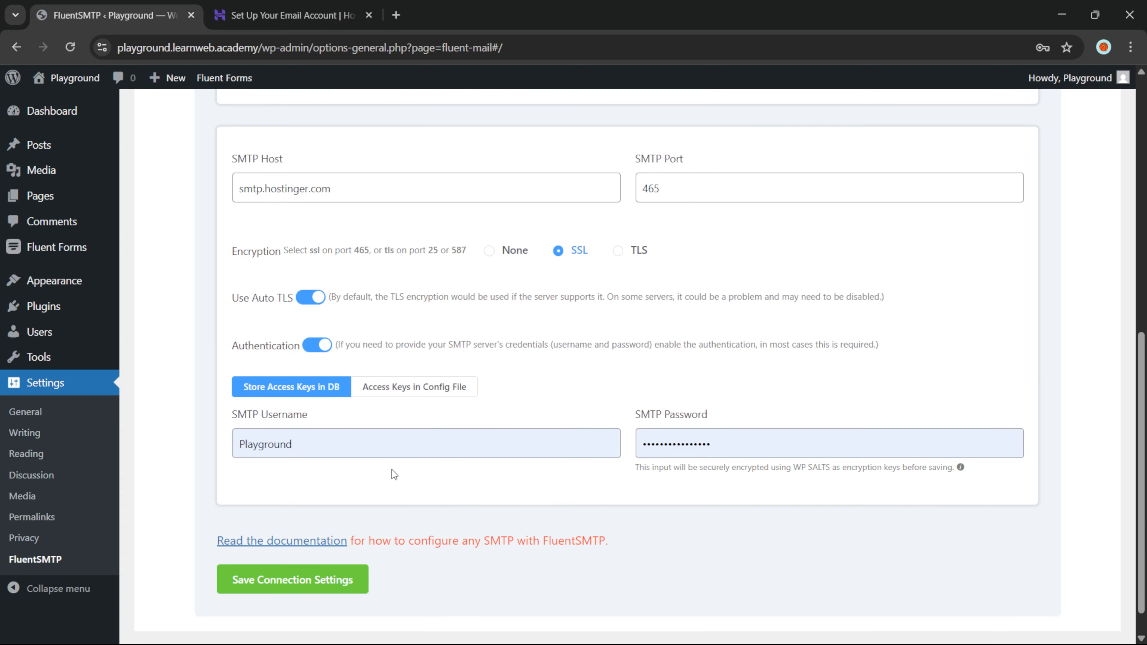
{"action": "triple_click", "coordinate": [384, 443]}
{"action": "key", "text": "ctrl+v"}
{"action": "left_click", "coordinate": [787, 446]}
{"action": "key", "text": "ctrl+a"}
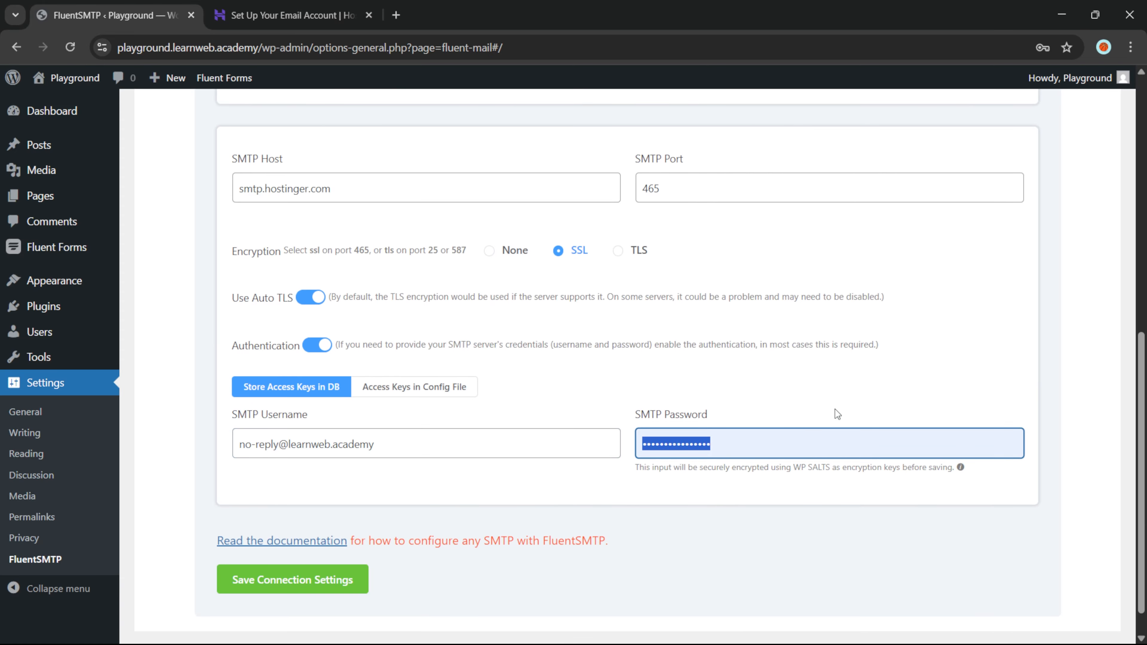
{"action": "key", "text": "BackSpace"}
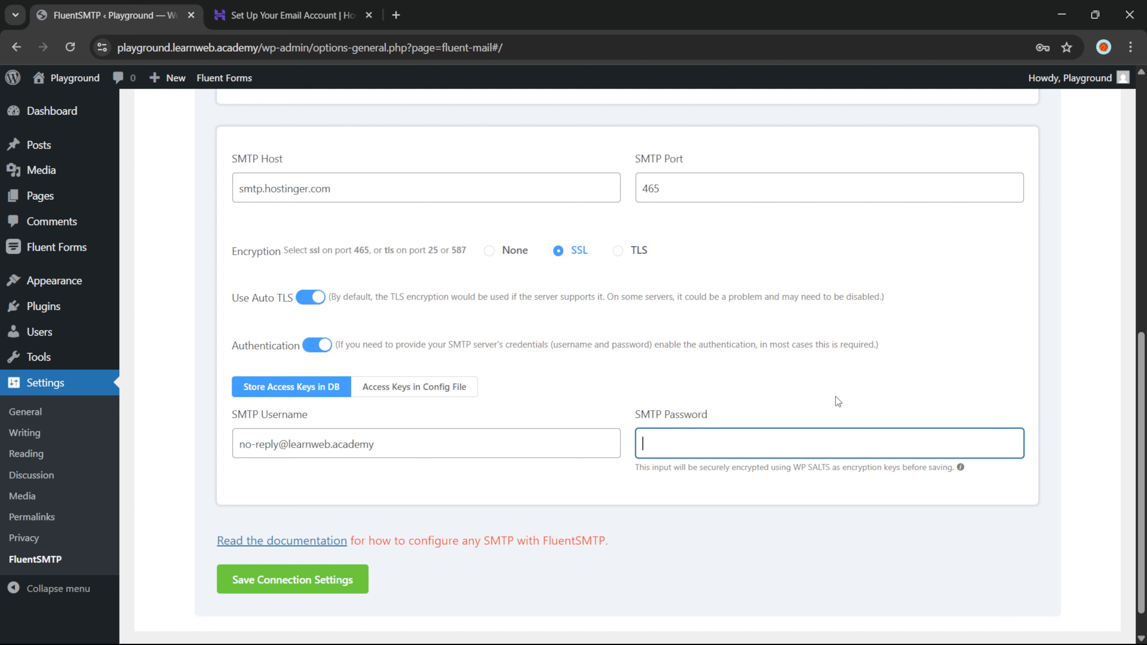
{"action": "type", "text": "••••••••••••••"}
Save the connection and send a test from no-reply to the Gmail address; authentication fails.
{"action": "left_click", "coordinate": [292, 579]}
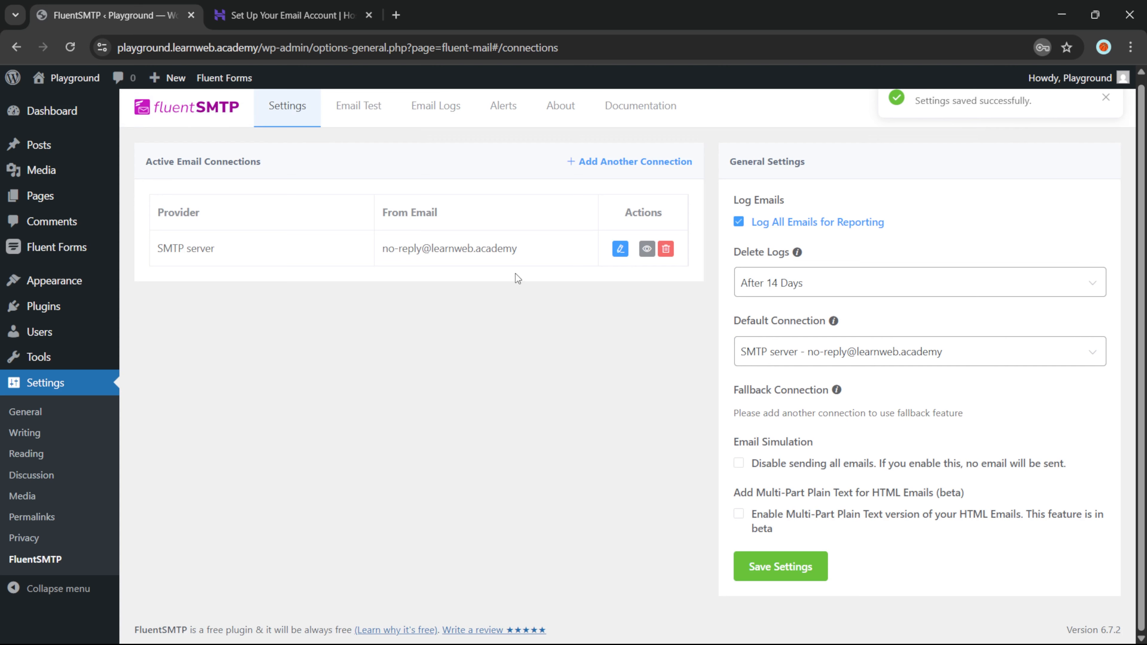
{"action": "left_click", "coordinate": [358, 113]}
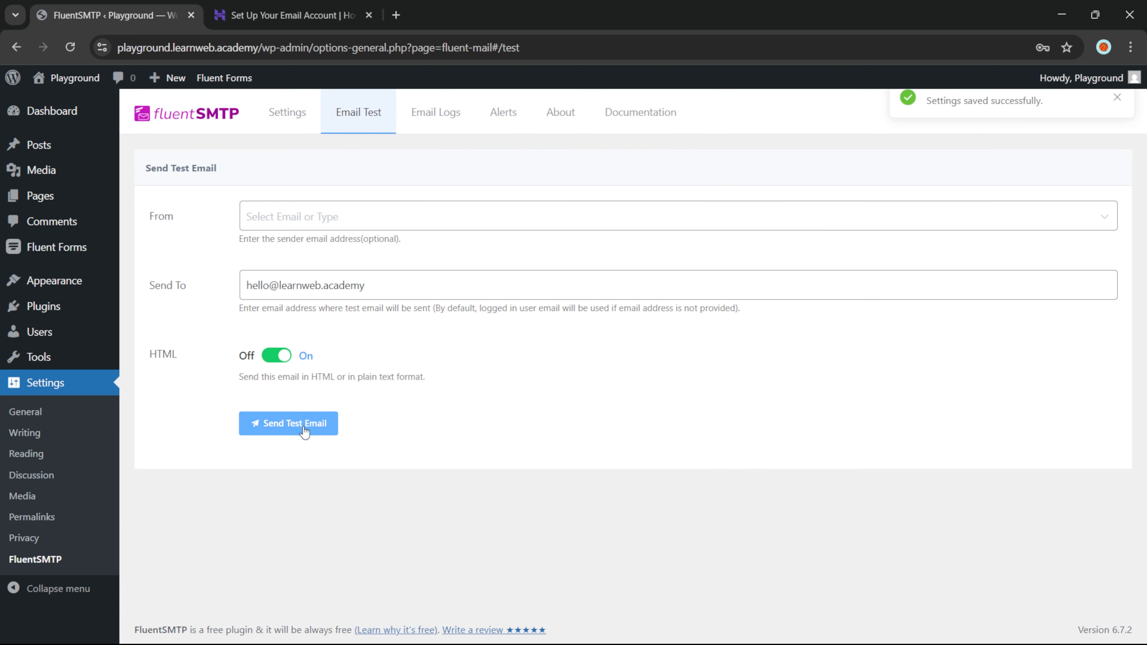
{"action": "left_click", "coordinate": [313, 226]}
{"action": "left_click", "coordinate": [298, 258]}
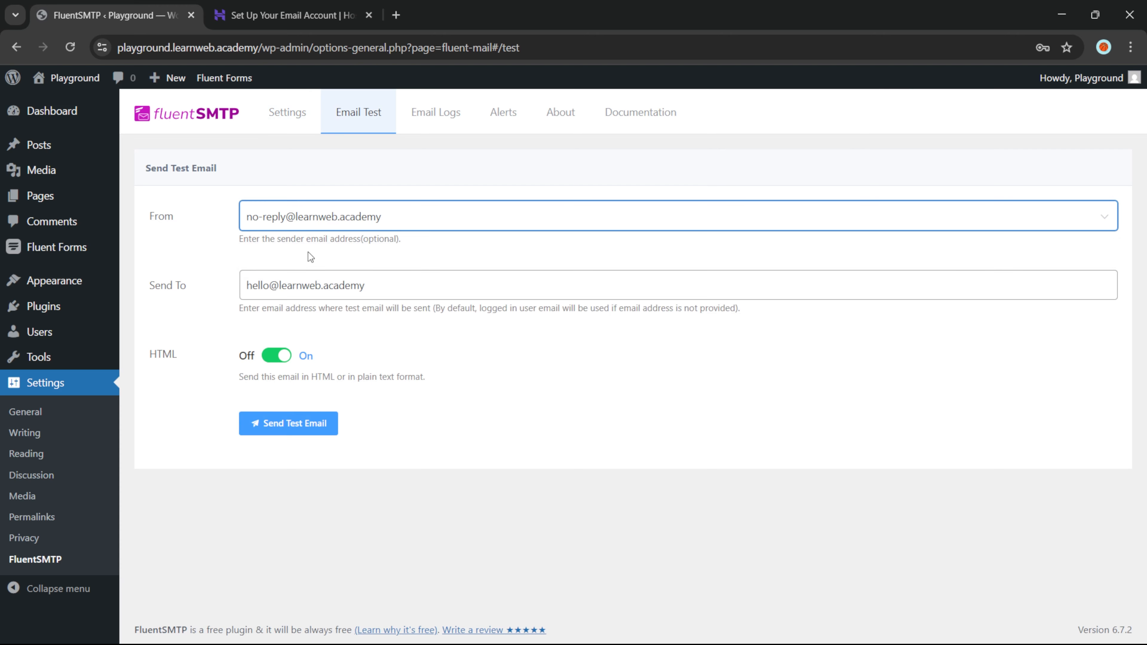
{"action": "left_click", "coordinate": [305, 283]}
{"action": "triple_click", "coordinate": [339, 289]}
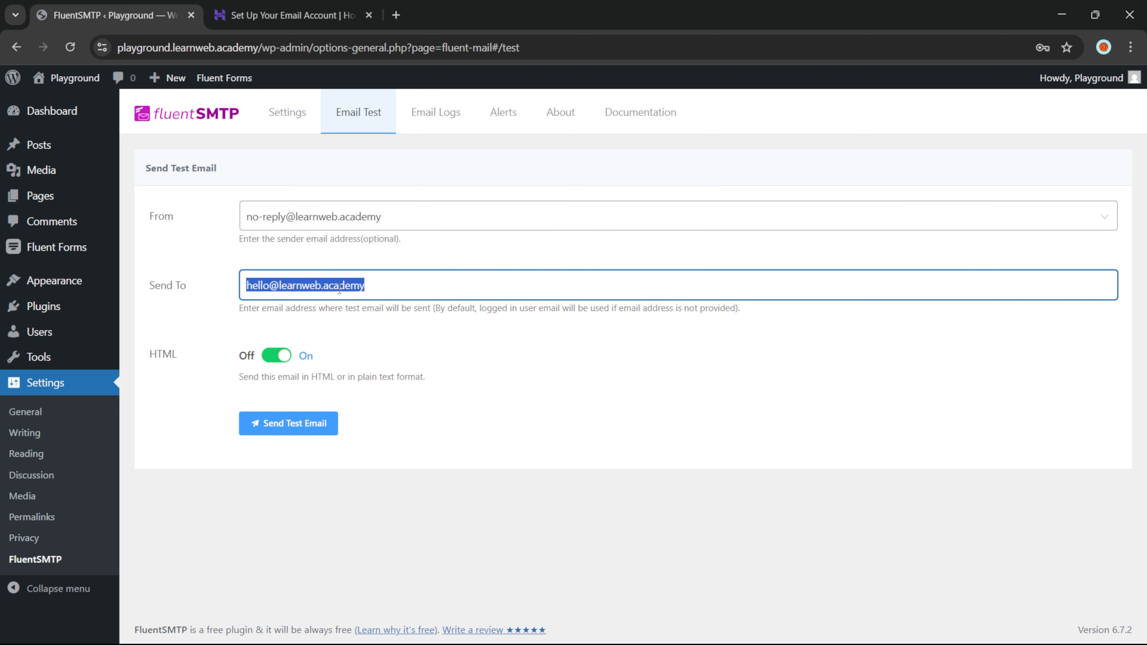
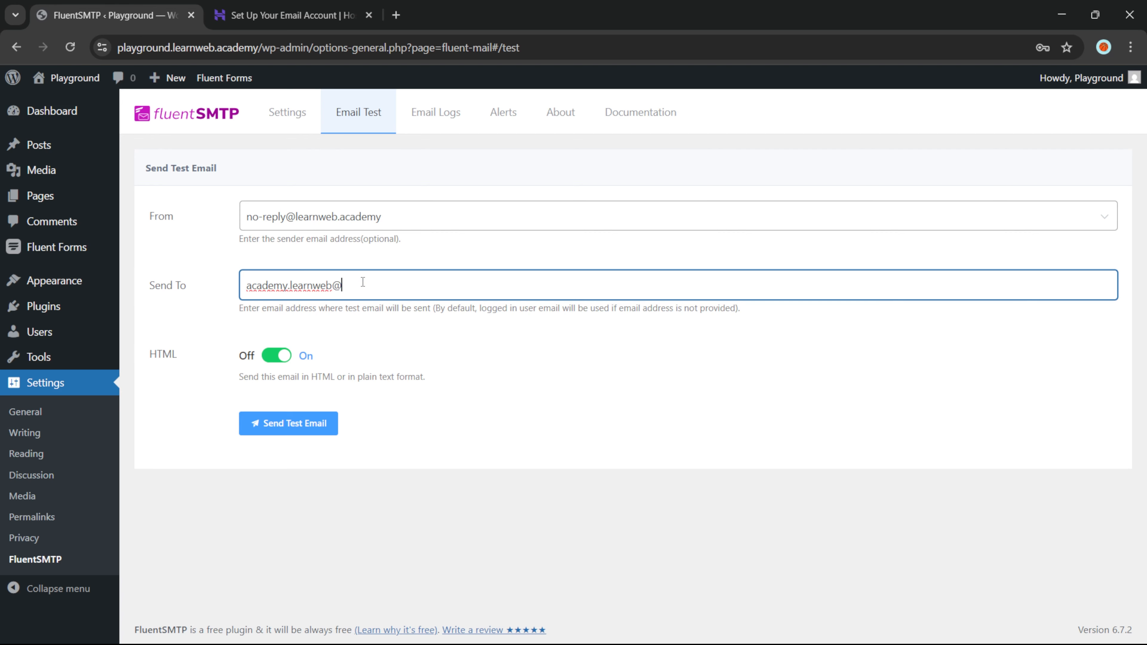
{"action": "left_click", "coordinate": [291, 425]}
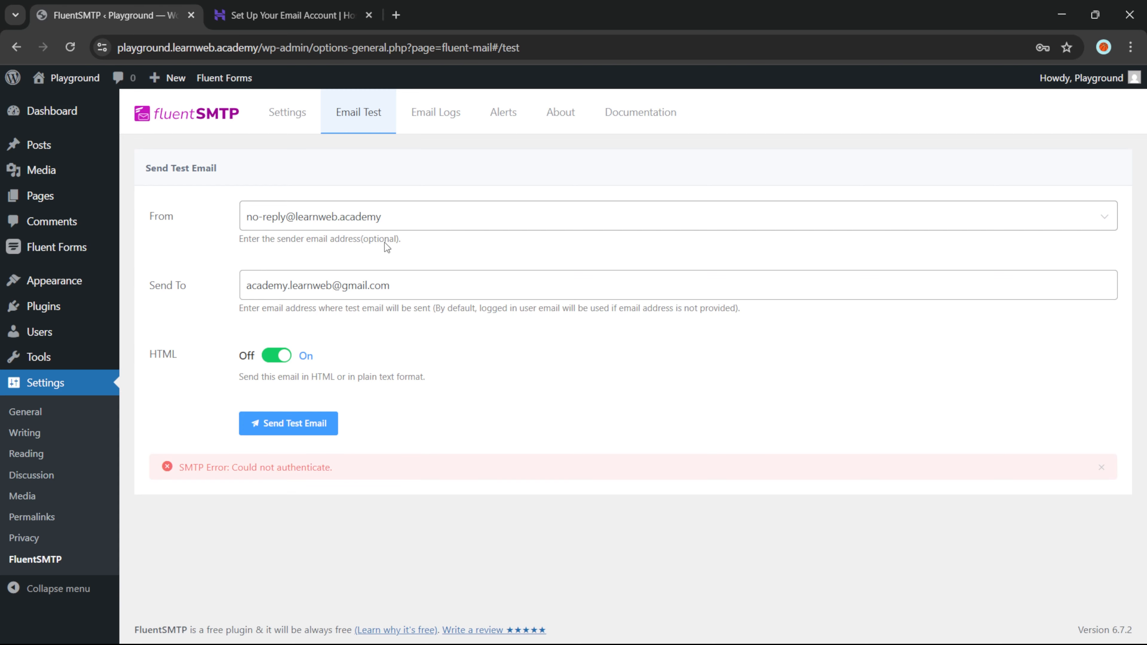
Edit the SMTP connection, tick Force Sender Name, and select the SMTP Password field.
{"action": "left_click", "coordinate": [296, 128]}
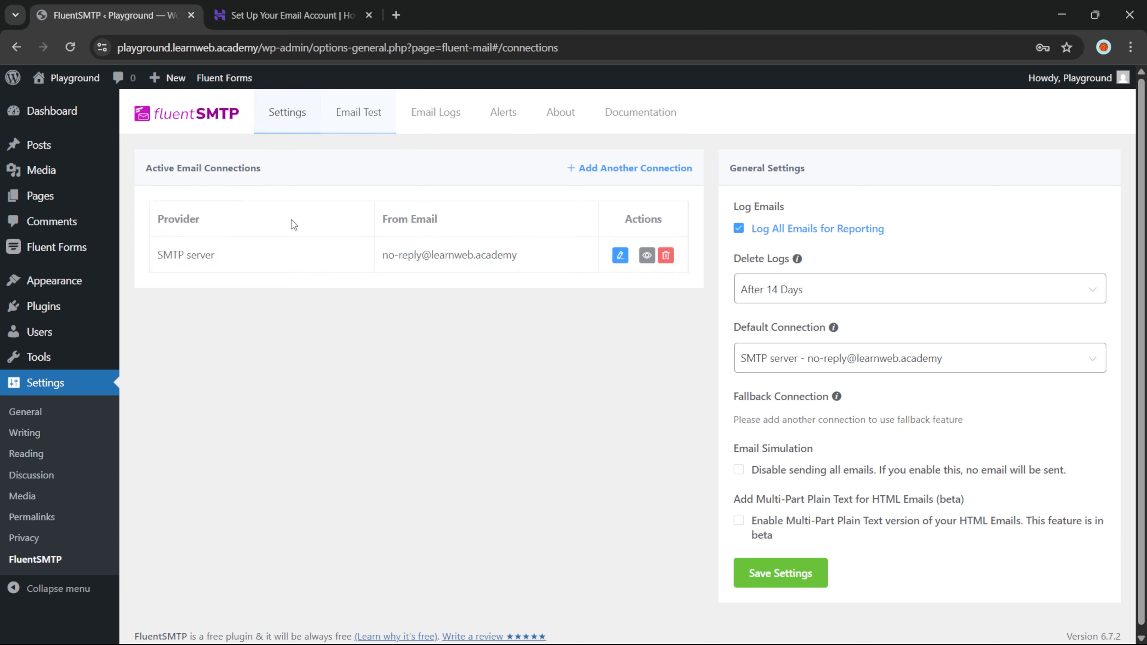
{"action": "left_click", "coordinate": [623, 258]}
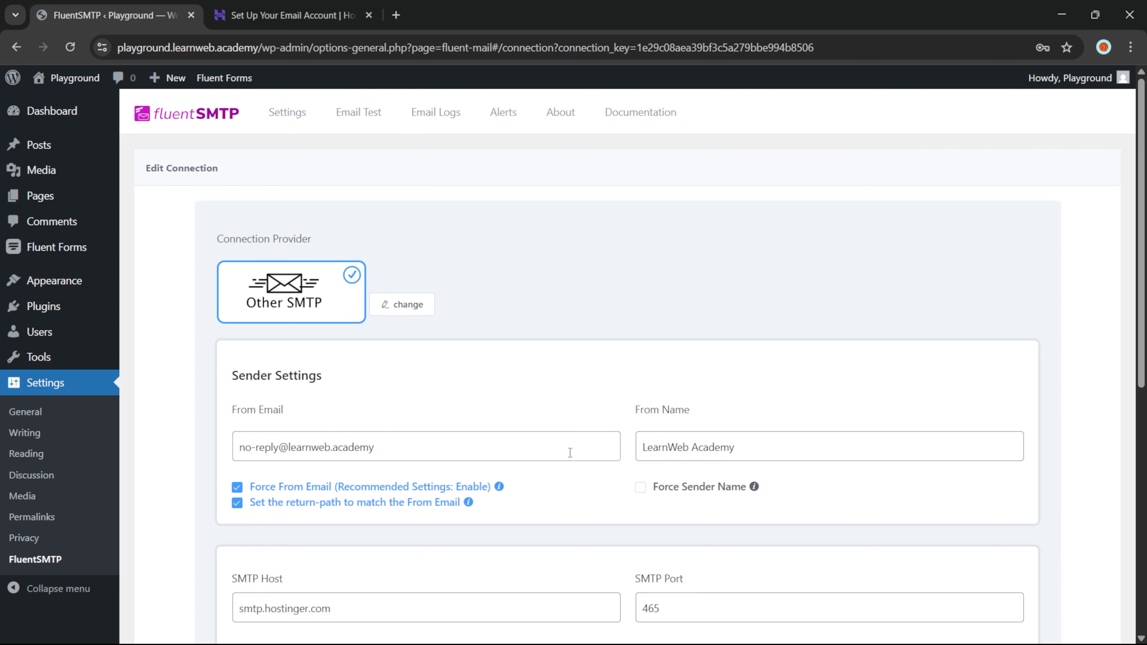
{"action": "scroll", "coordinate": [578, 393], "scroll_direction": "down", "scroll_amount": 3}
{"action": "left_click", "coordinate": [641, 339]}
{"action": "scroll", "coordinate": [627, 384], "scroll_direction": "down", "scroll_amount": 6}
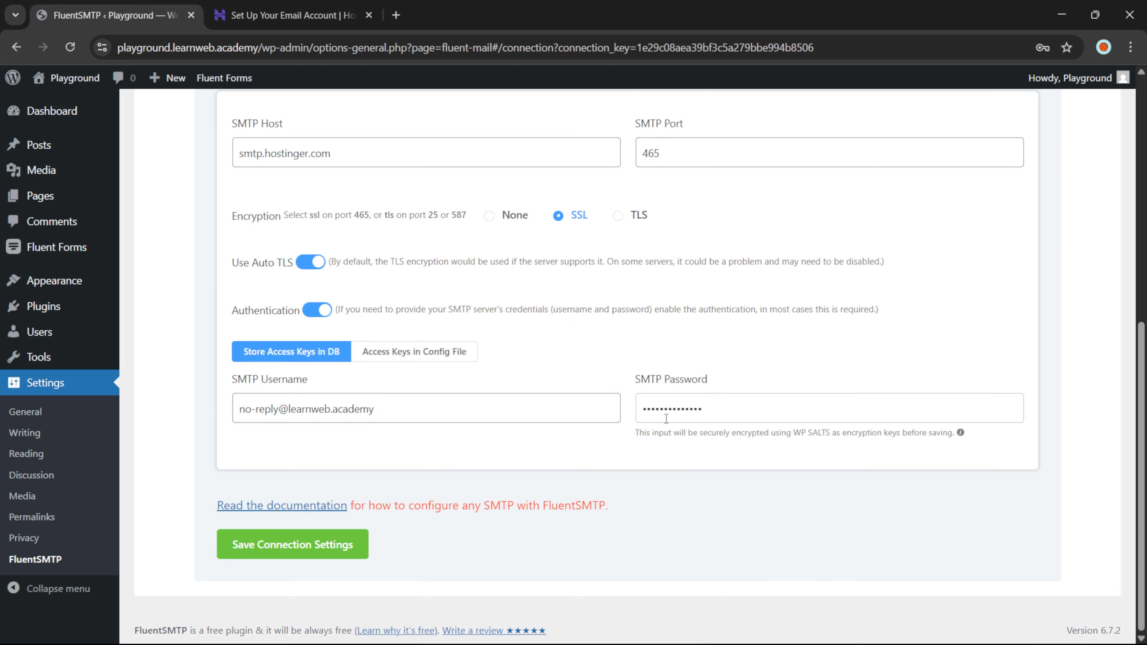
{"action": "left_click", "coordinate": [695, 409]}
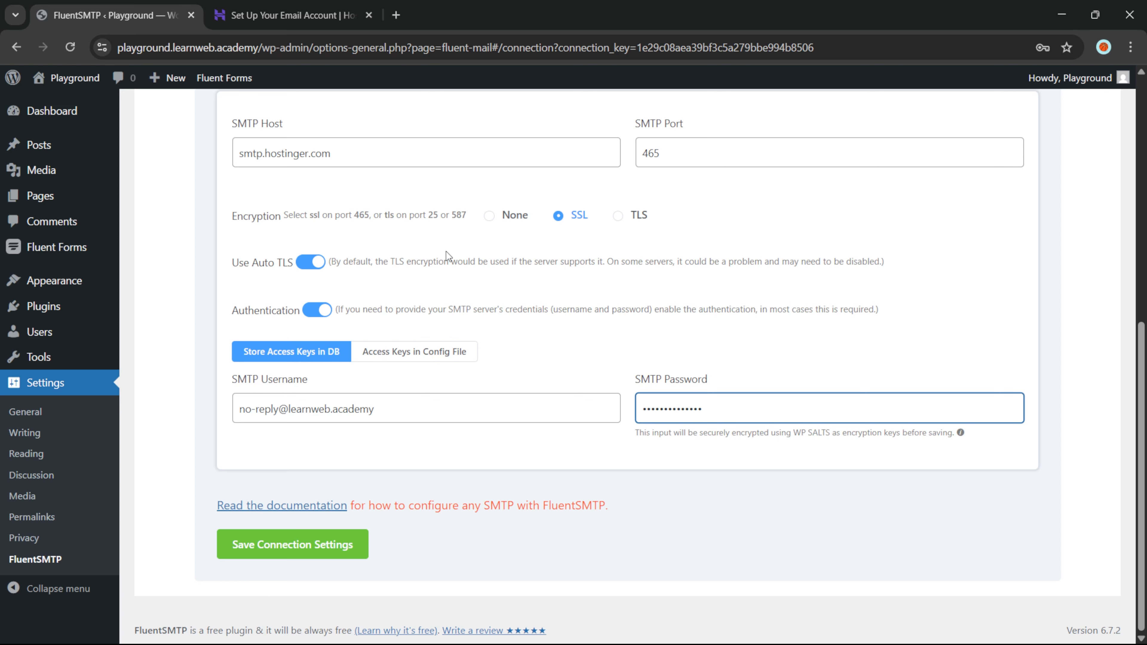
{"action": "scroll", "coordinate": [487, 285], "scroll_direction": "up", "scroll_amount": 2}
{"action": "scroll", "coordinate": [486, 285], "scroll_direction": "up", "scroll_amount": 2}
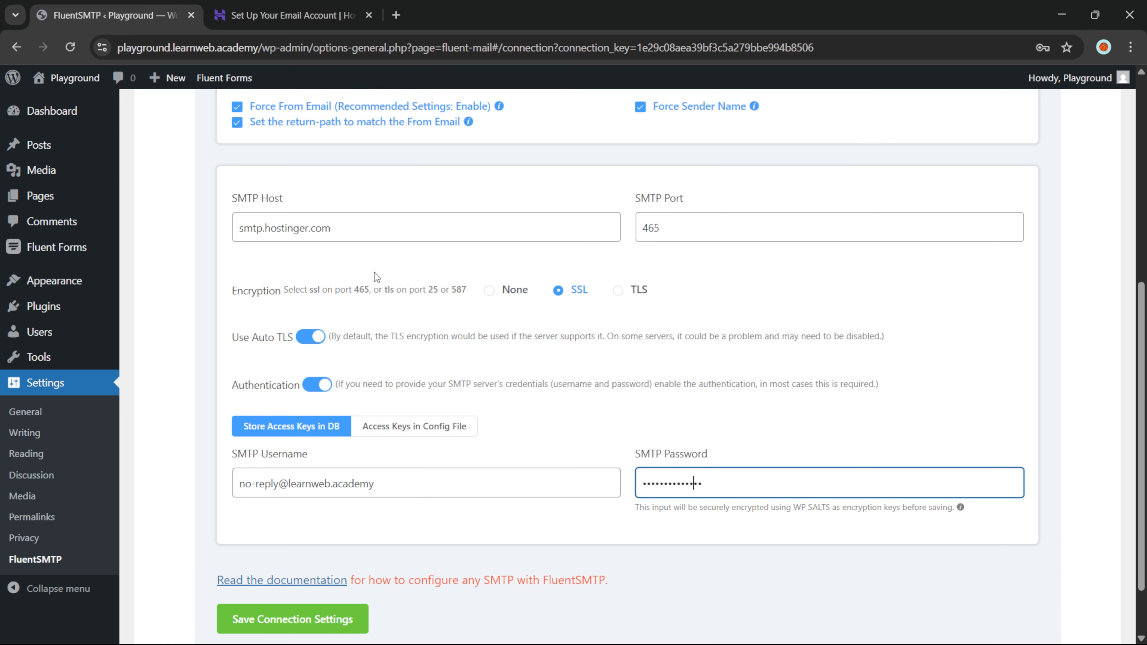
Finish the Hostinger mailbox setup back on the email accounts list.
{"action": "left_click", "coordinate": [289, 15]}
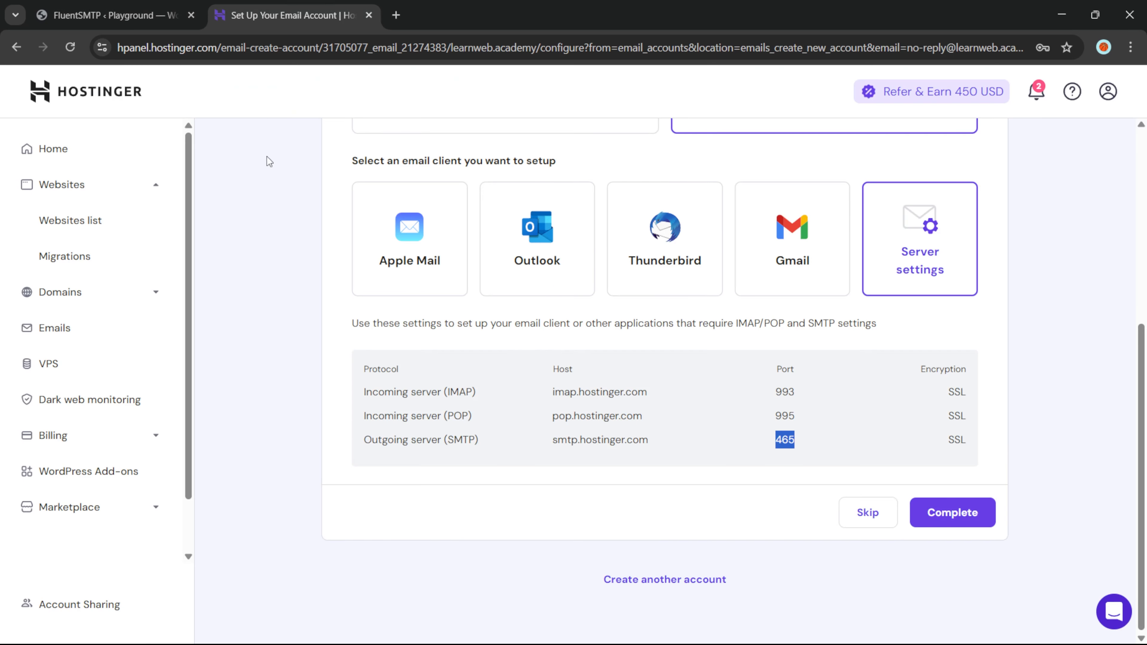
{"action": "scroll", "coordinate": [742, 328], "scroll_direction": "up", "scroll_amount": 3}
{"action": "scroll", "coordinate": [552, 263], "scroll_direction": "up", "scroll_amount": 3}
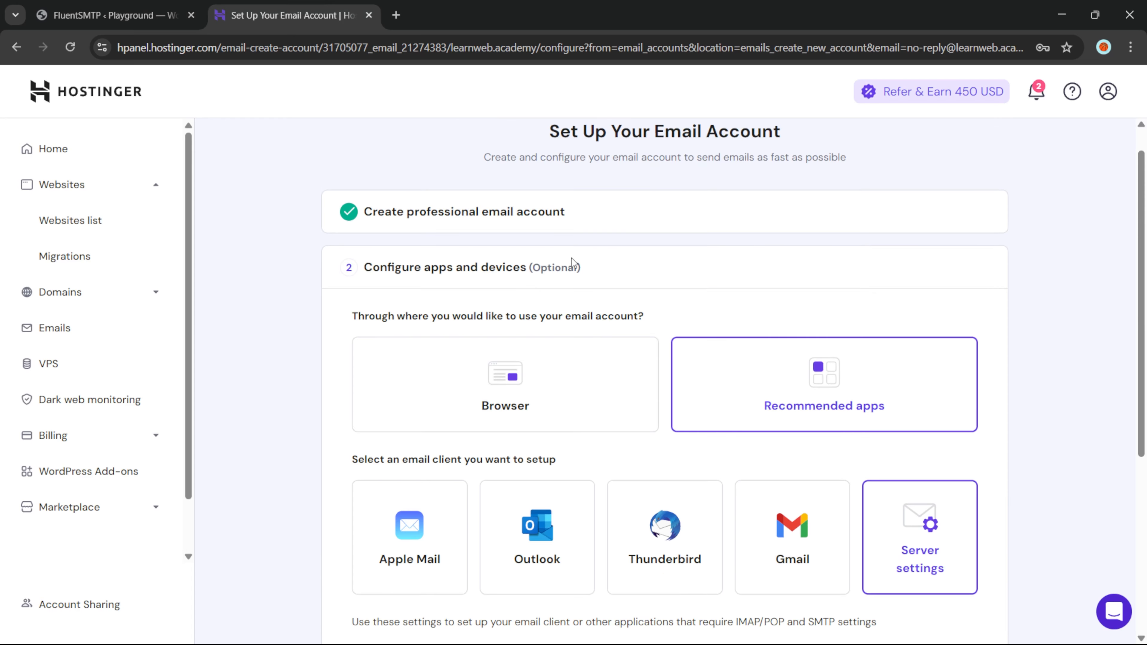
{"action": "scroll", "coordinate": [568, 265], "scroll_direction": "down", "scroll_amount": 6}
{"action": "left_click", "coordinate": [952, 515]}
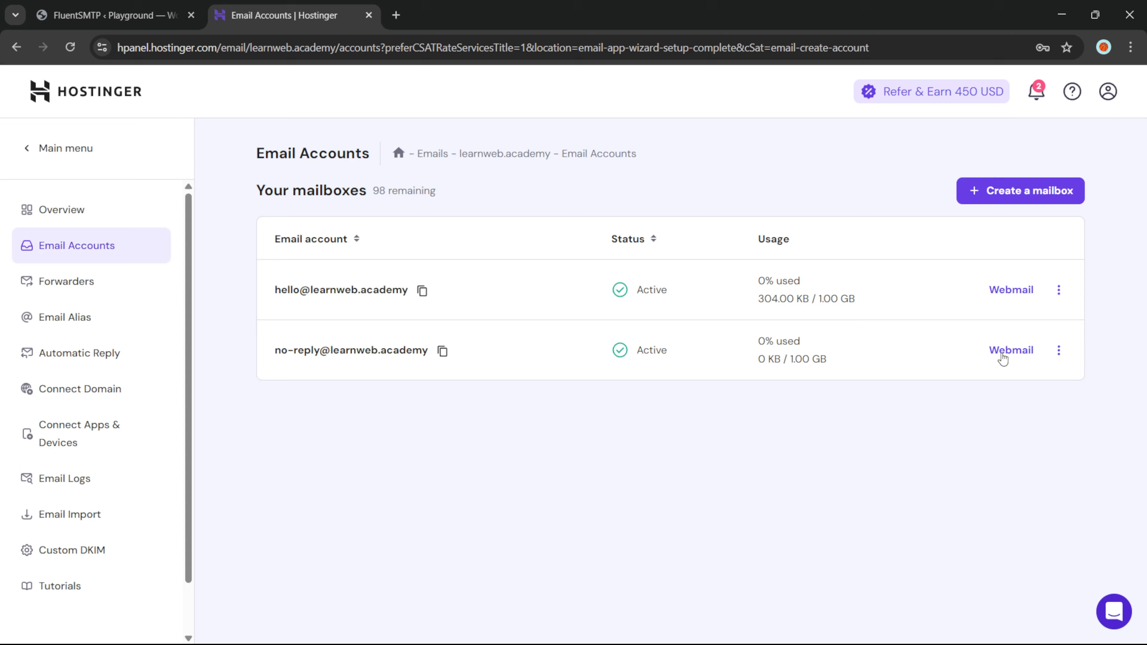
Change the no-reply mailbox's password to a new one and save it.
{"action": "left_click", "coordinate": [1058, 350]}
{"action": "left_click", "coordinate": [1009, 397]}
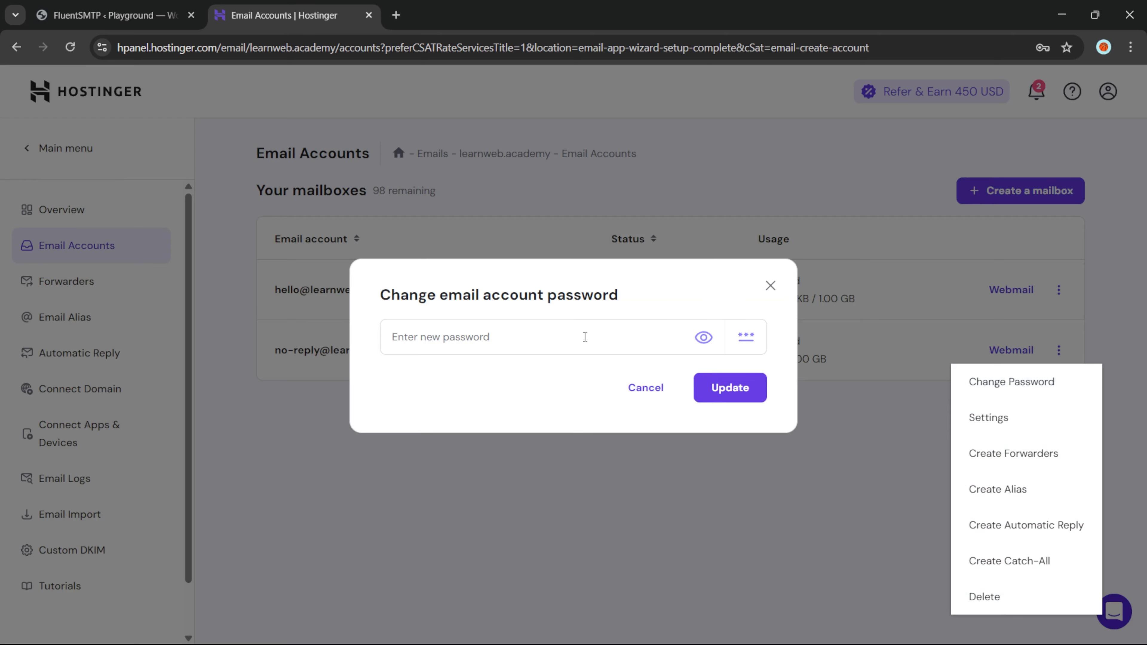
{"action": "left_click", "coordinate": [596, 331]}
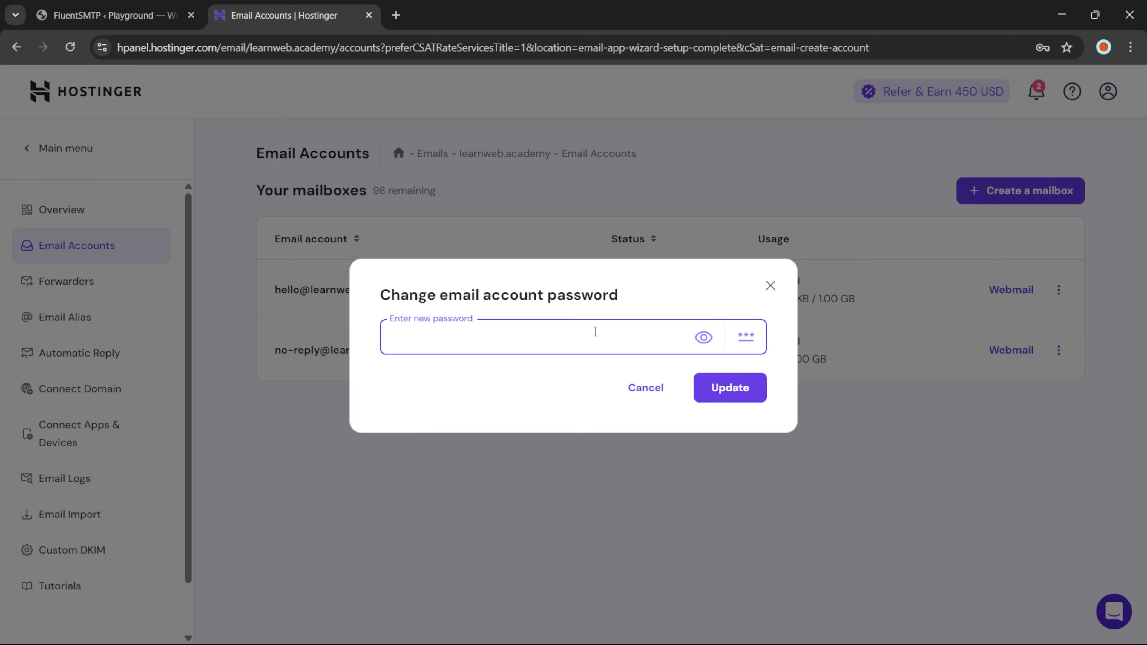
{"action": "type", "text": "Lea••"}
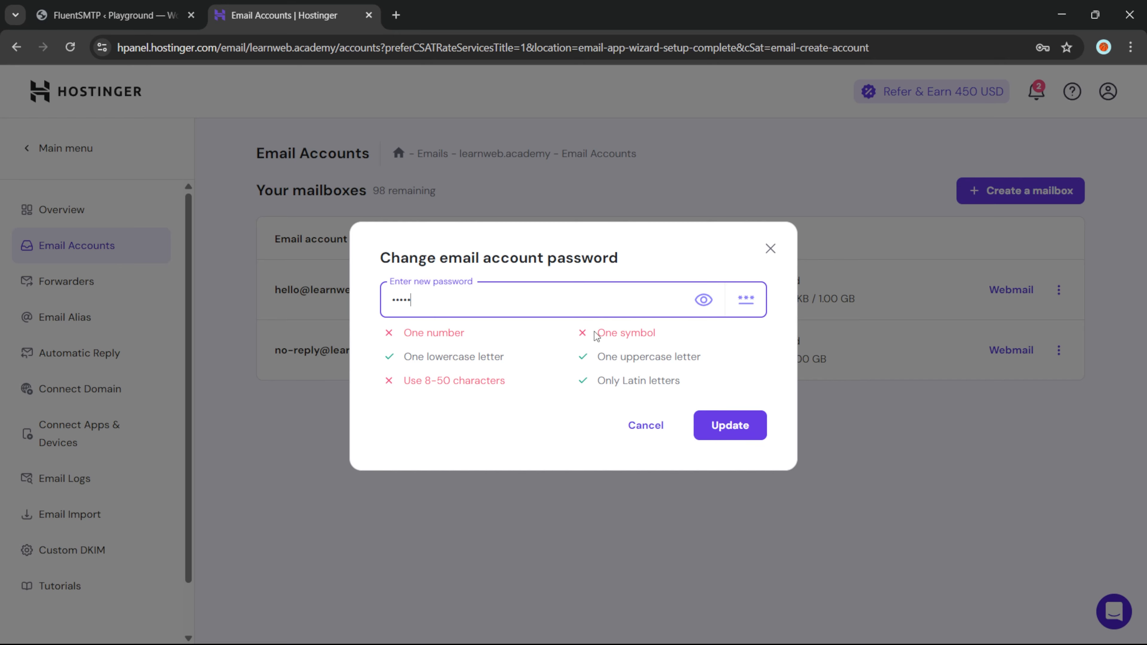
{"action": "type", "text": "••••"}
{"action": "type", "text": "***"}
{"action": "left_click", "coordinate": [731, 424]}
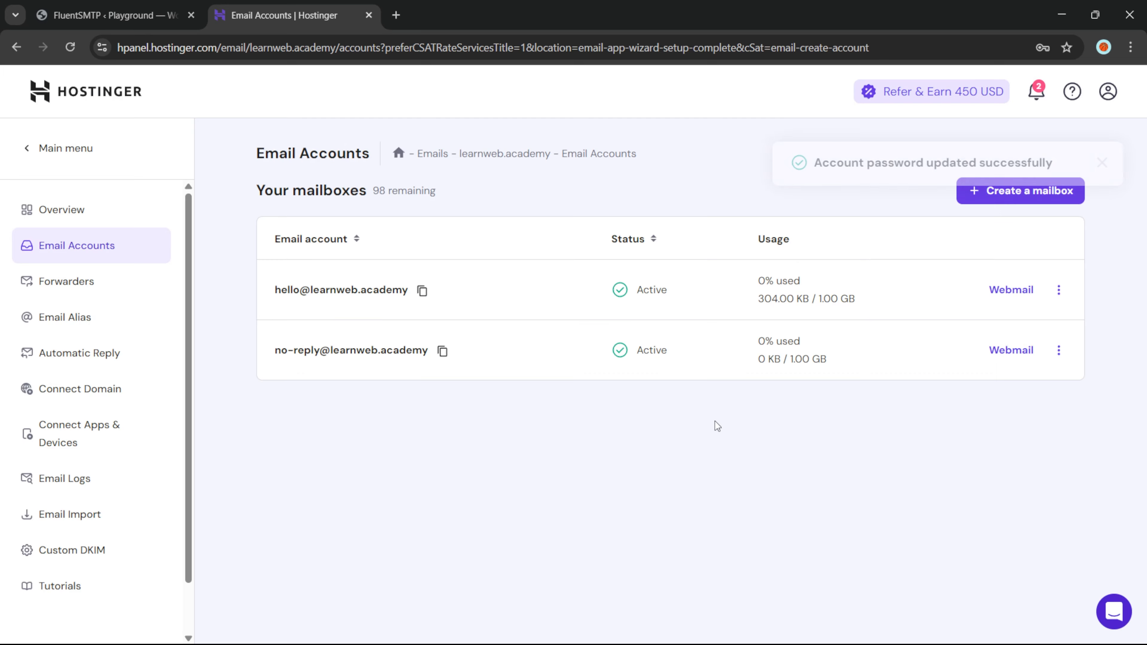
Replace FluentSMTP's SMTP password with the new mailbox password and save the connection.
{"action": "left_click", "coordinate": [88, 4]}
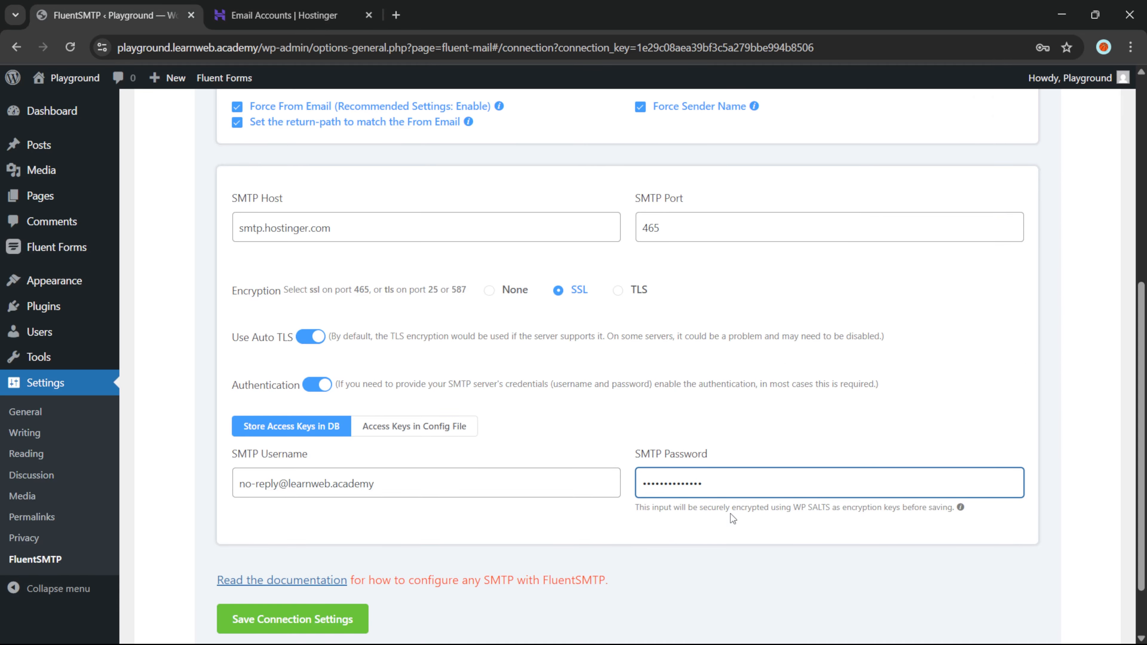
{"action": "double_click", "coordinate": [744, 485]}
{"action": "key", "text": "BackSpace"}
{"action": "type", "text": "******"}
{"action": "double_click", "coordinate": [744, 485]}
{"action": "type", "text": "**************"}
{"action": "scroll", "coordinate": [743, 485], "scroll_direction": "down", "scroll_amount": 2}
{"action": "left_click", "coordinate": [293, 544]}
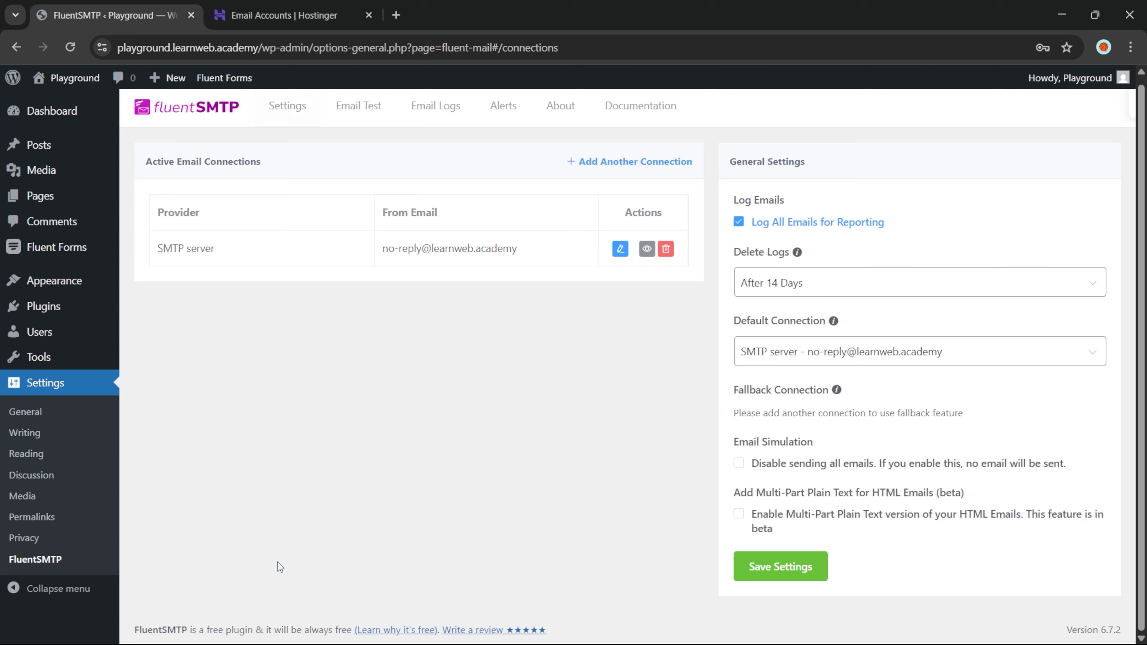
Send a test email from the no-reply sender to the Gmail recipient, reported delivered successfully.
{"action": "left_click", "coordinate": [357, 111]}
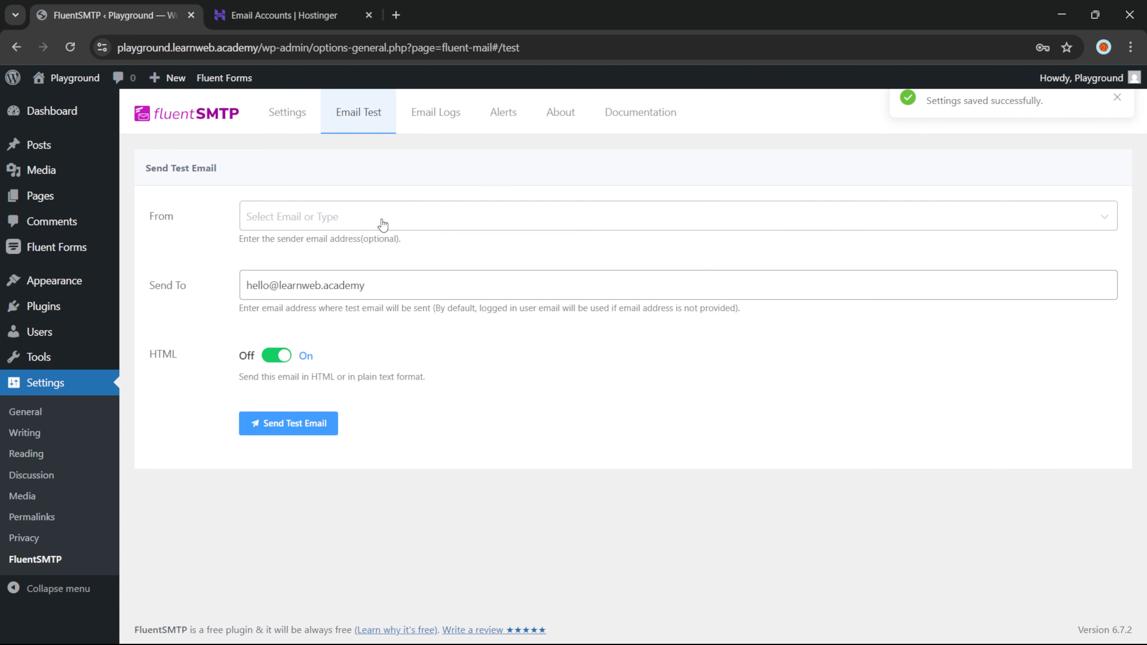
{"action": "left_click", "coordinate": [383, 225]}
{"action": "left_click", "coordinate": [343, 256]}
{"action": "left_click", "coordinate": [339, 280]}
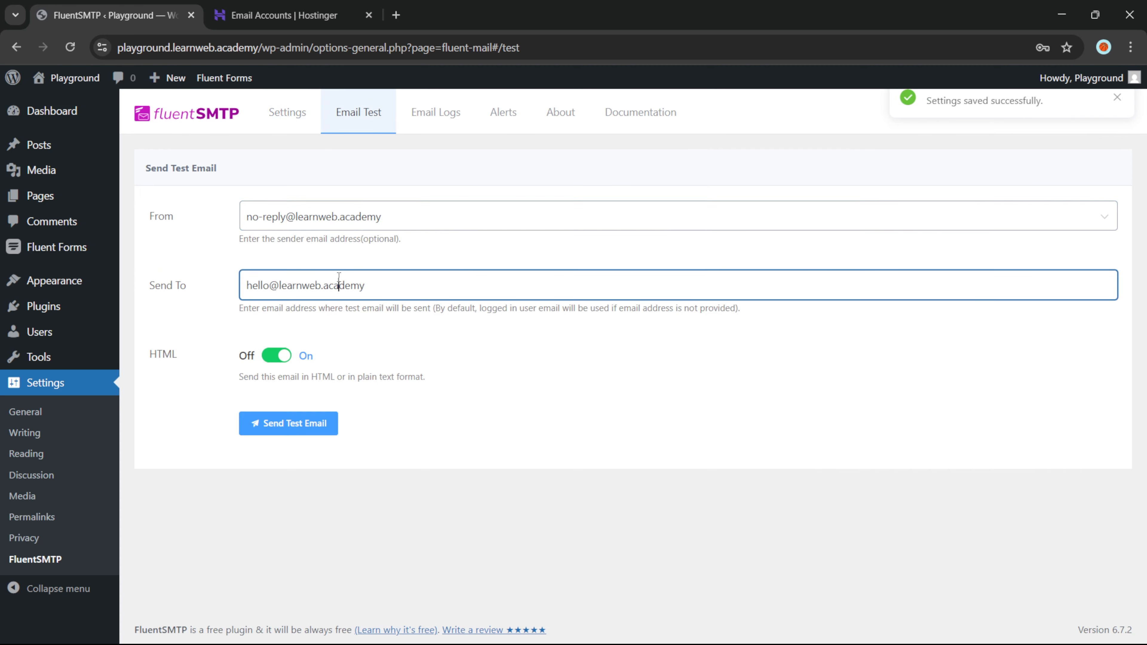
{"action": "key", "text": "ctrl+a"}
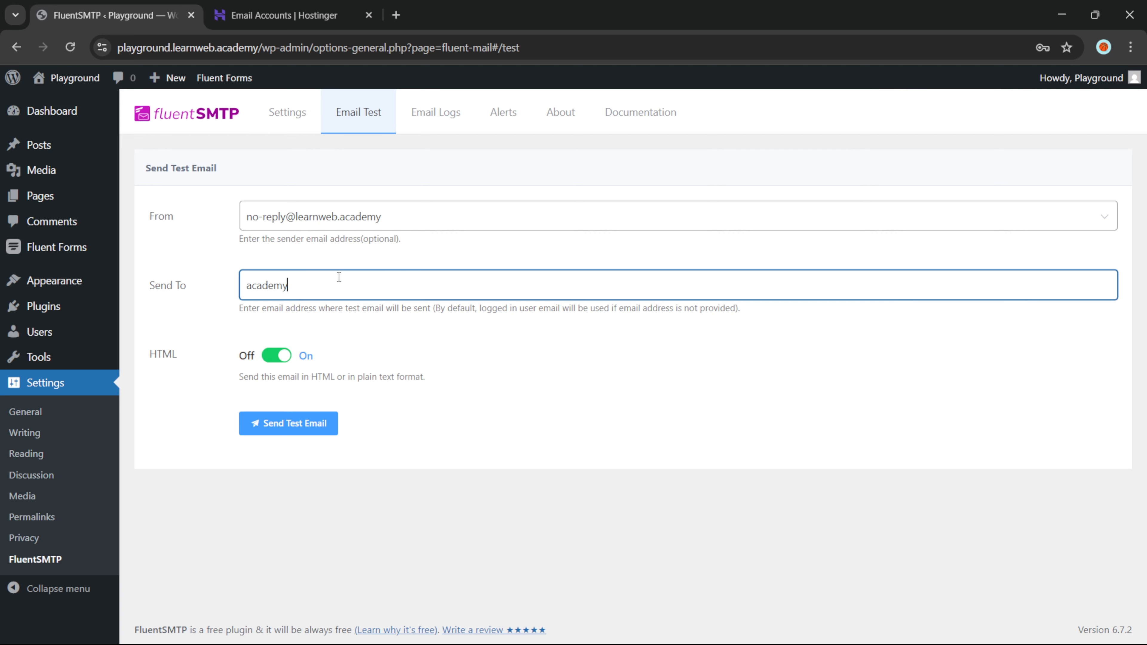
{"action": "left_click", "coordinate": [316, 427]}
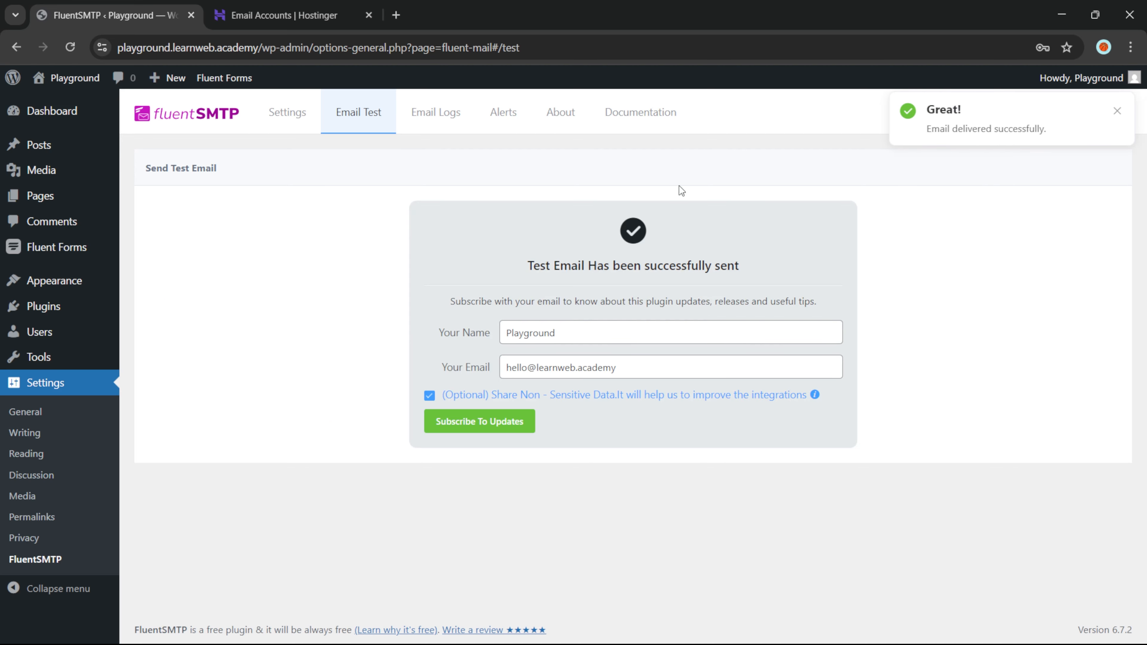
{"action": "left_click", "coordinate": [284, 15]}
Go to Gmail in a new tab and open the FluentSMTP test email.
{"action": "left_click", "coordinate": [396, 15]}
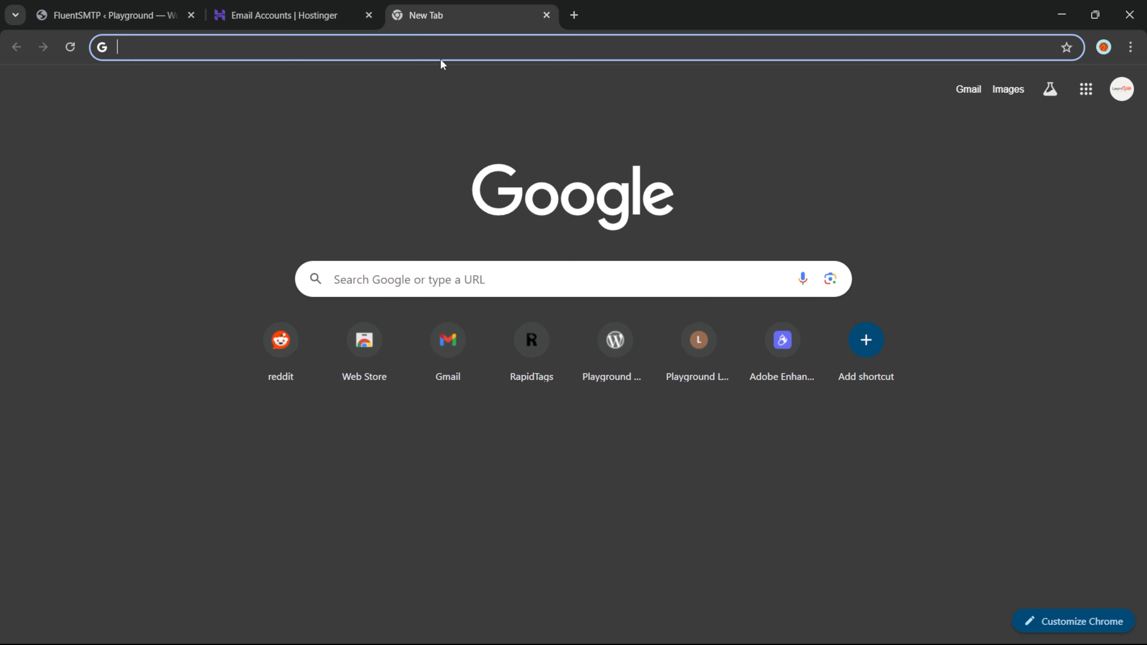
{"action": "type", "text": "gma"}
{"action": "key", "text": "Return"}
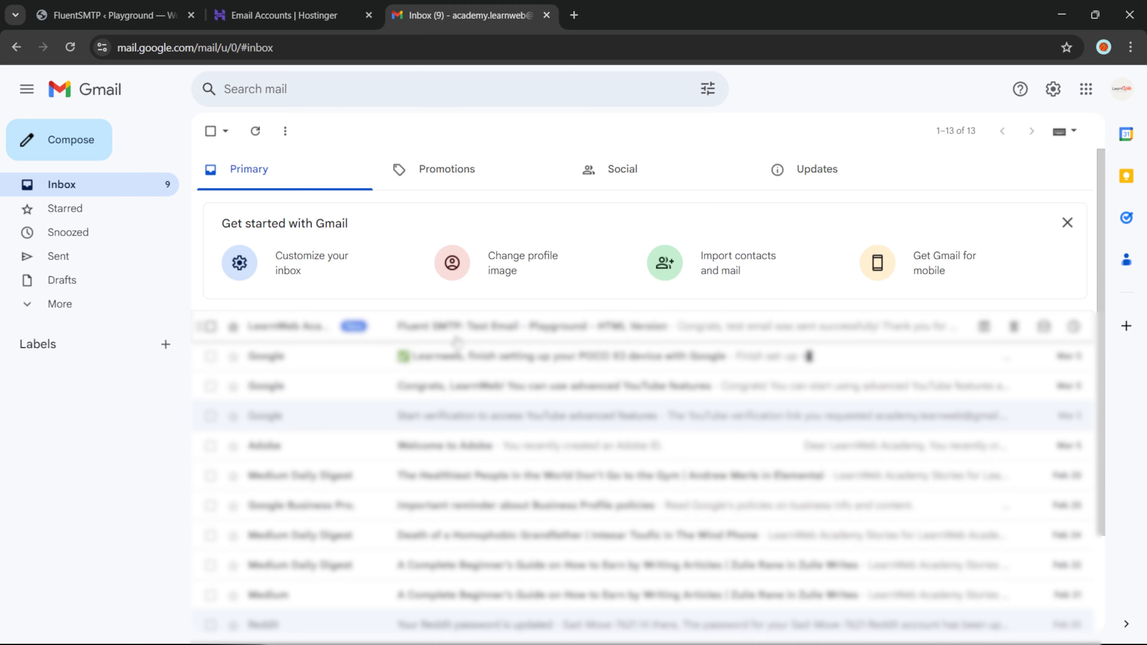
{"action": "left_click", "coordinate": [456, 342]}
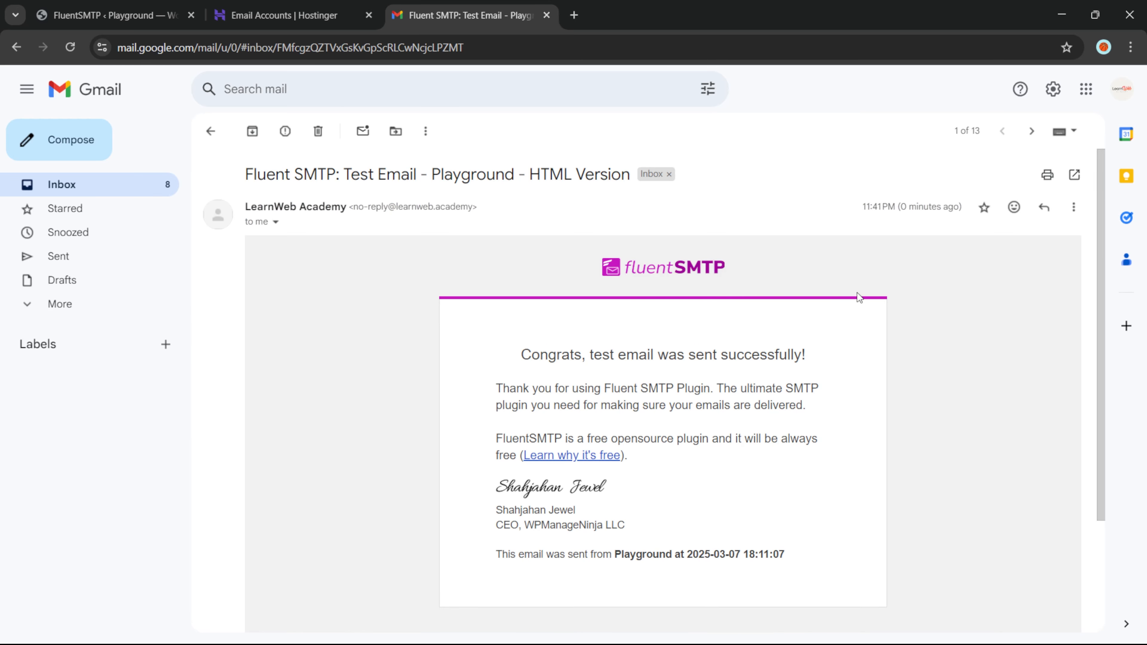
Check the test email's arrival time and its no-reply sender address.
{"action": "left_click_drag", "start_coordinate": [866, 207], "coordinate": [960, 207]}
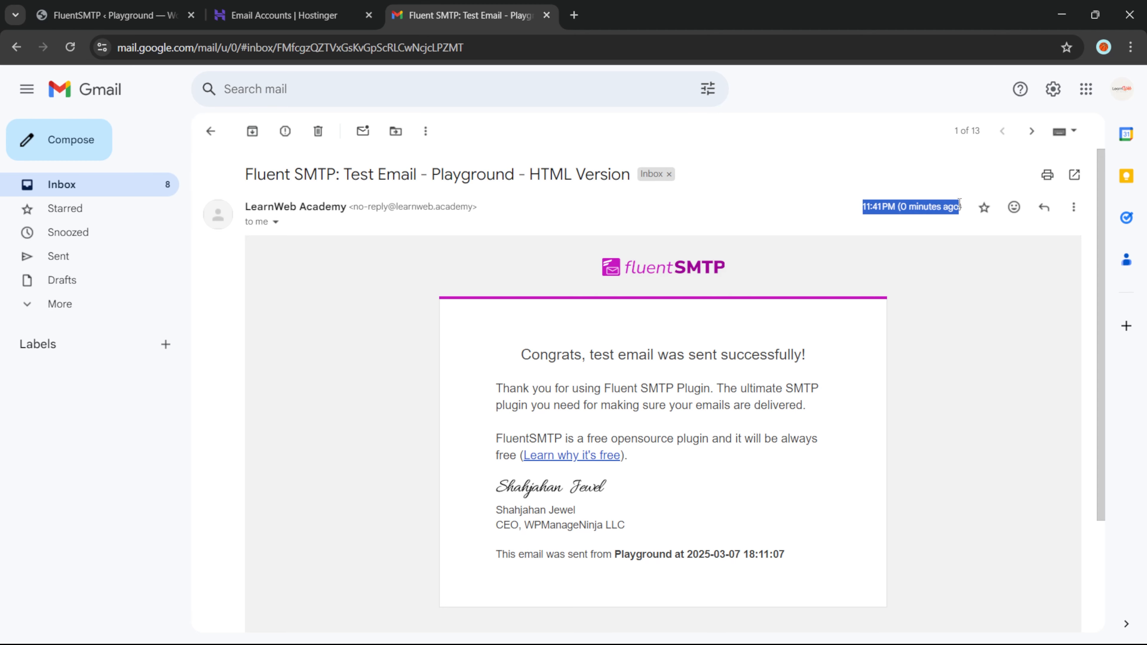
{"action": "left_click", "coordinate": [785, 288]}
{"action": "scroll", "coordinate": [662, 417], "scroll_direction": "down", "scroll_amount": 2}
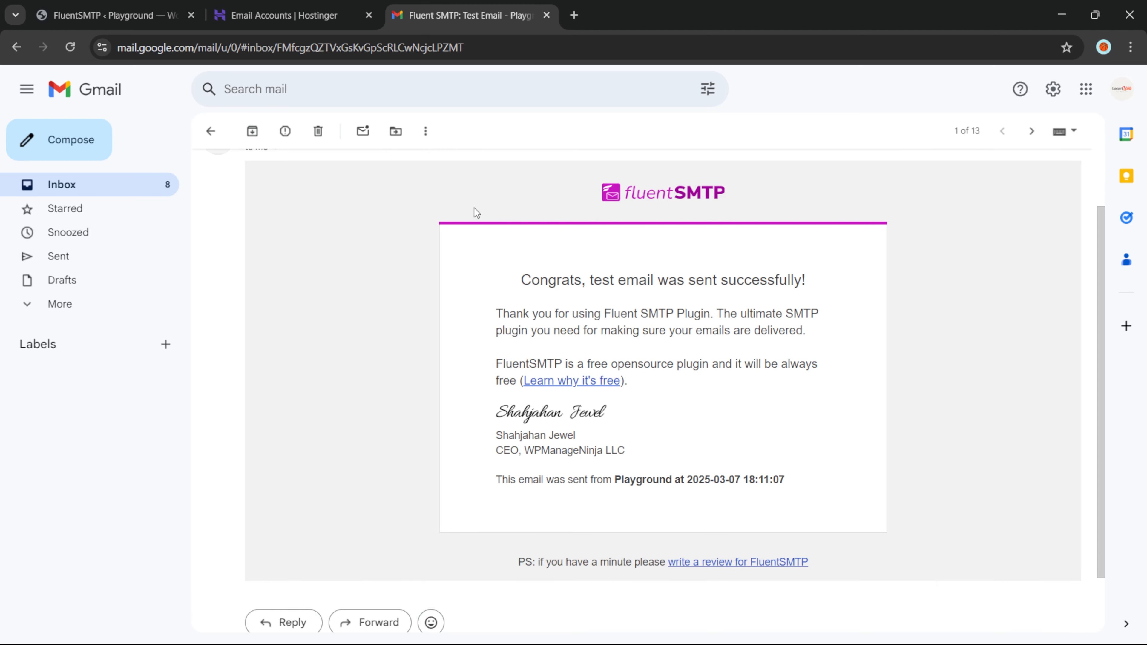
{"action": "scroll", "coordinate": [476, 212], "scroll_direction": "up", "scroll_amount": 2}
{"action": "scroll", "coordinate": [654, 339], "scroll_direction": "down", "scroll_amount": 2}
{"action": "scroll", "coordinate": [347, 223], "scroll_direction": "up", "scroll_amount": 2}
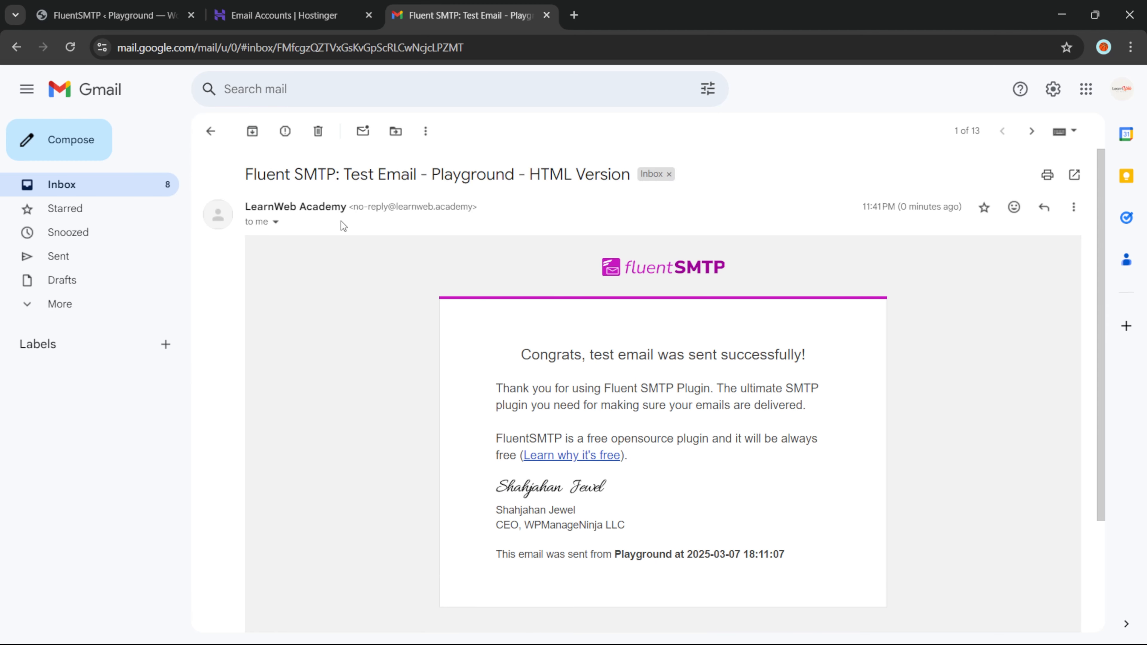
{"action": "left_click_drag", "start_coordinate": [356, 209], "coordinate": [474, 207]}
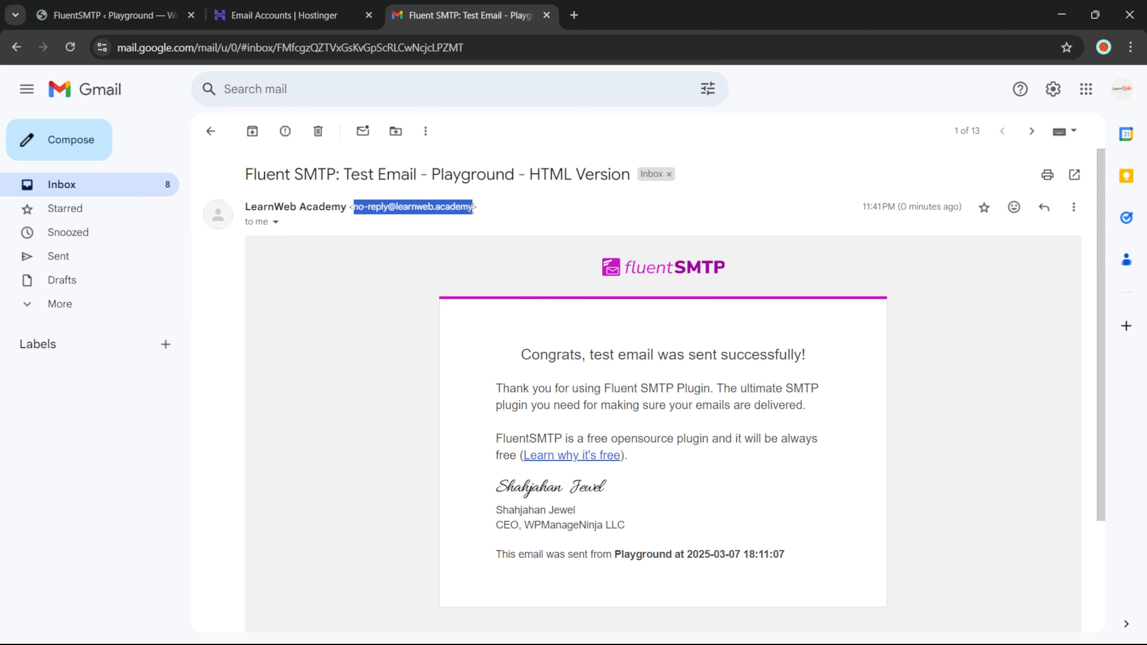
Inspect the delivery details: recipient, mailed-by and signed-by domains, and TLS encryption.
{"action": "left_click", "coordinate": [276, 221]}
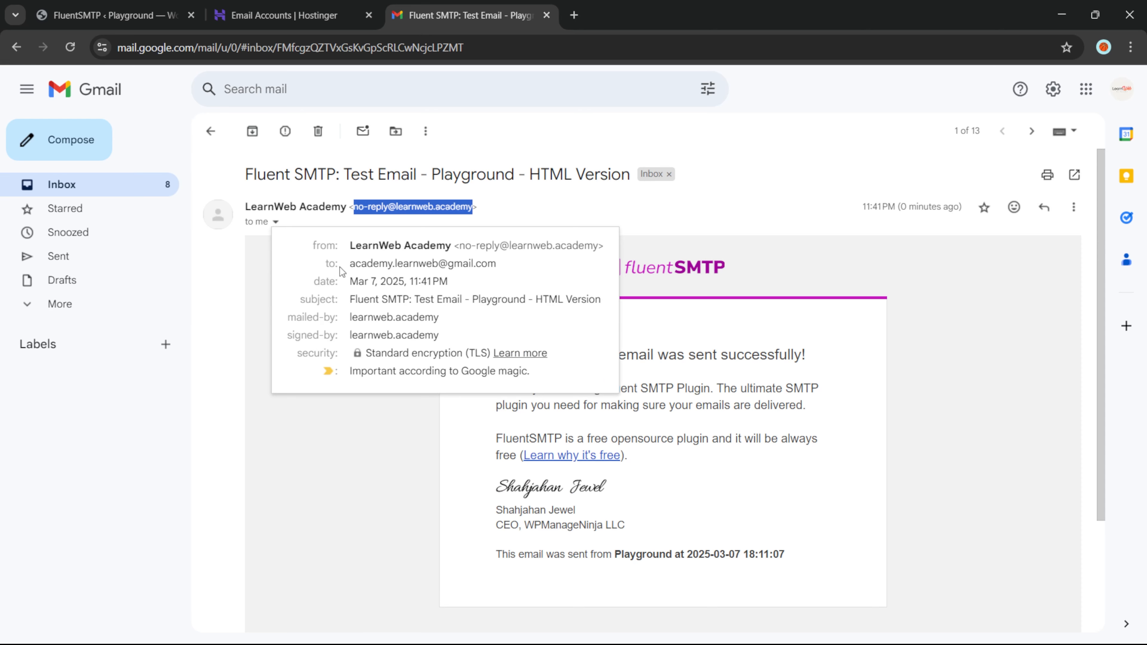
{"action": "left_click_drag", "start_coordinate": [349, 265], "coordinate": [496, 266]}
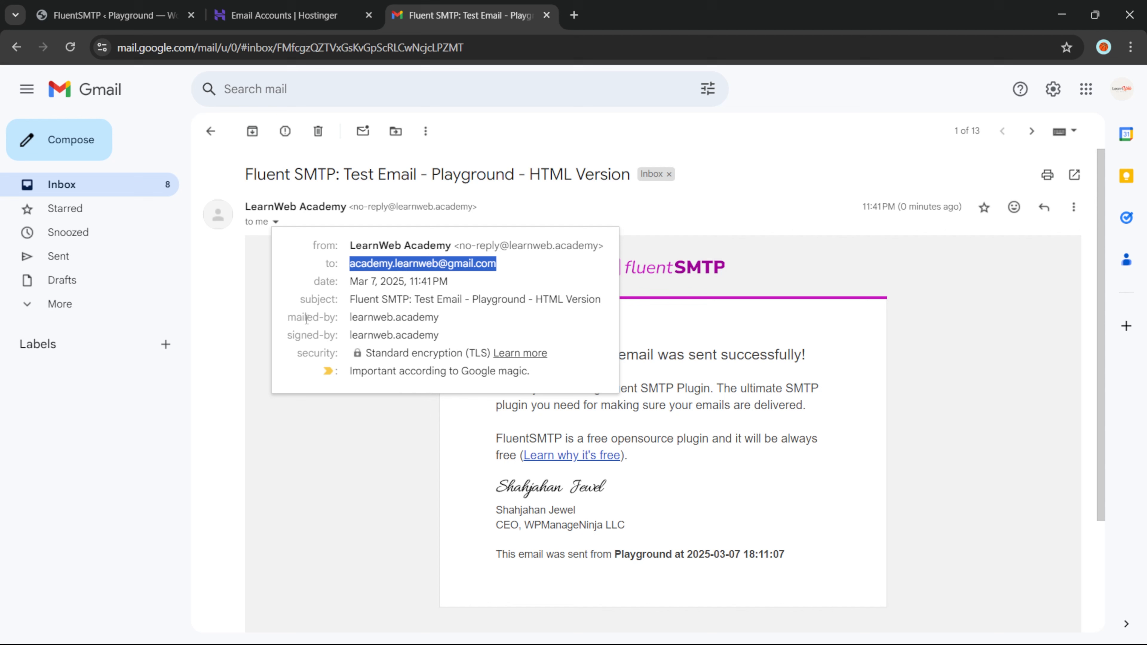
{"action": "left_click_drag", "start_coordinate": [289, 316], "coordinate": [468, 336]}
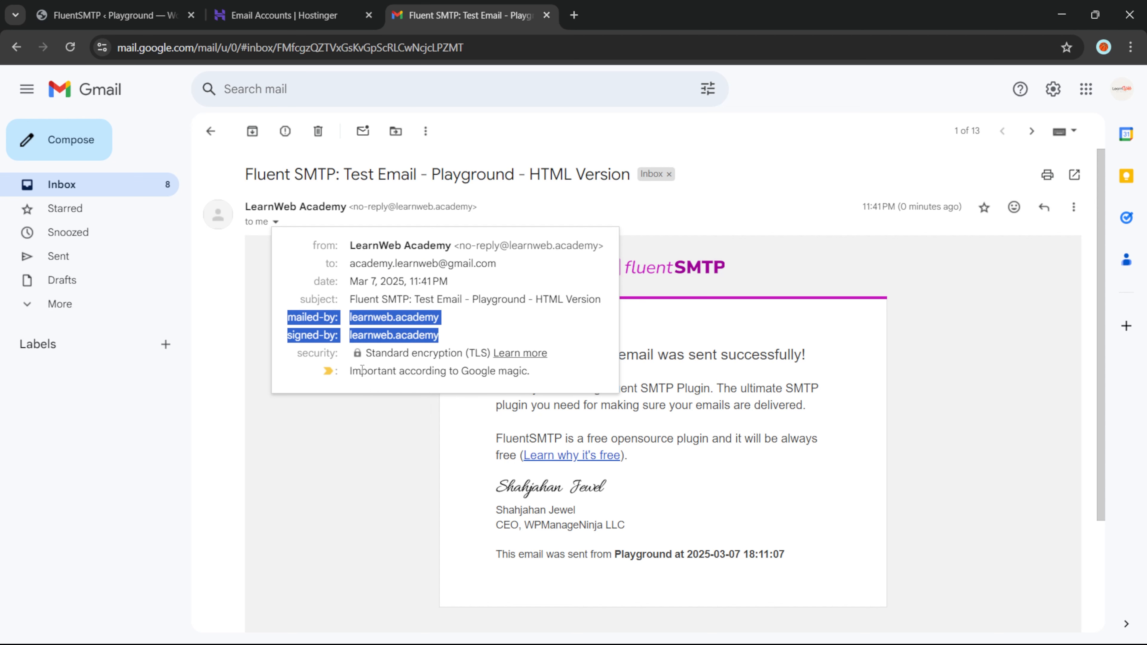
{"action": "left_click_drag", "start_coordinate": [297, 352], "coordinate": [488, 352]}
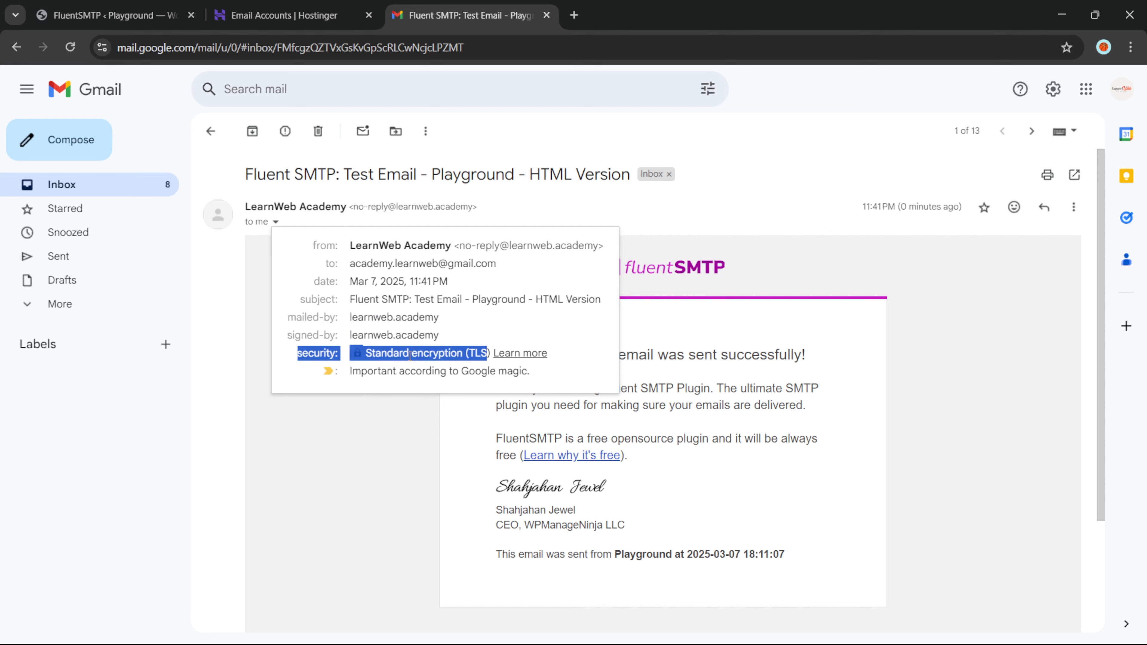
{"action": "left_click", "coordinate": [427, 424]}
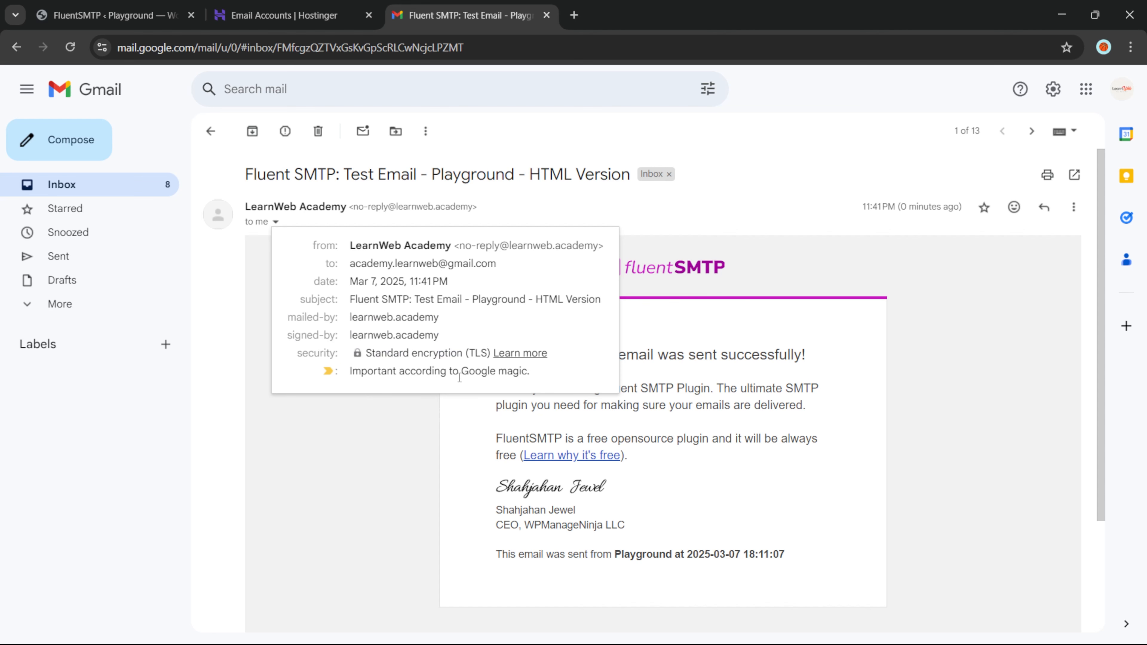
Close the details, reopen the test email from the inbox, then return to the WordPress tab.
{"action": "left_click", "coordinate": [714, 194]}
{"action": "scroll", "coordinate": [720, 255], "scroll_direction": "down", "scroll_amount": 2}
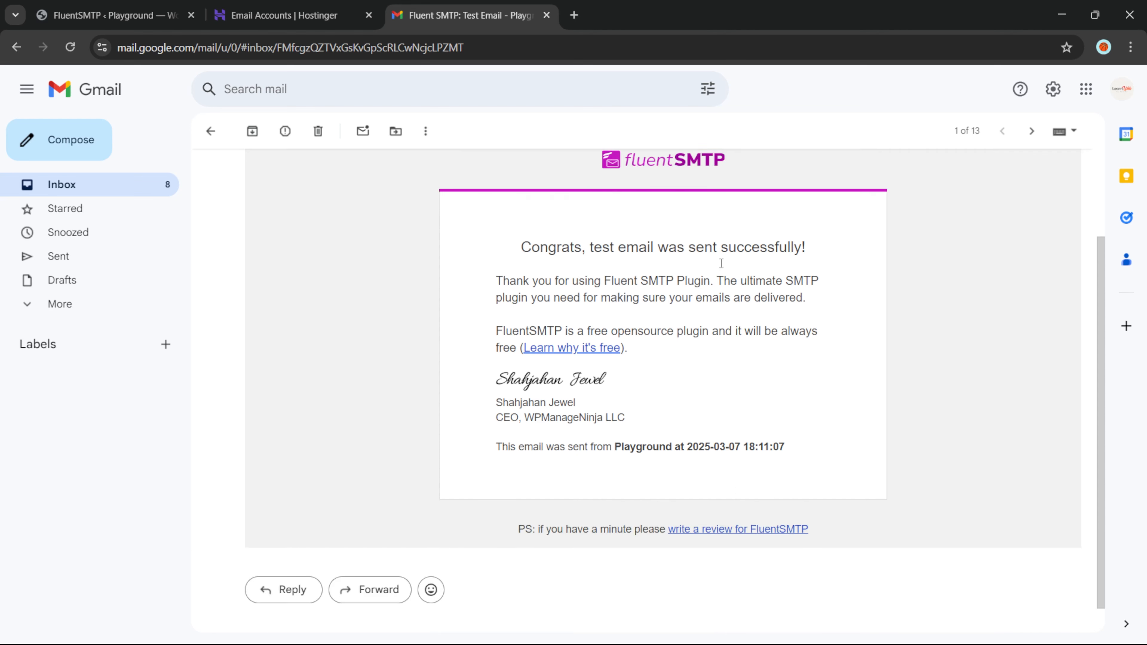
{"action": "scroll", "coordinate": [542, 217], "scroll_direction": "up", "scroll_amount": 2}
{"action": "left_click", "coordinate": [213, 133]}
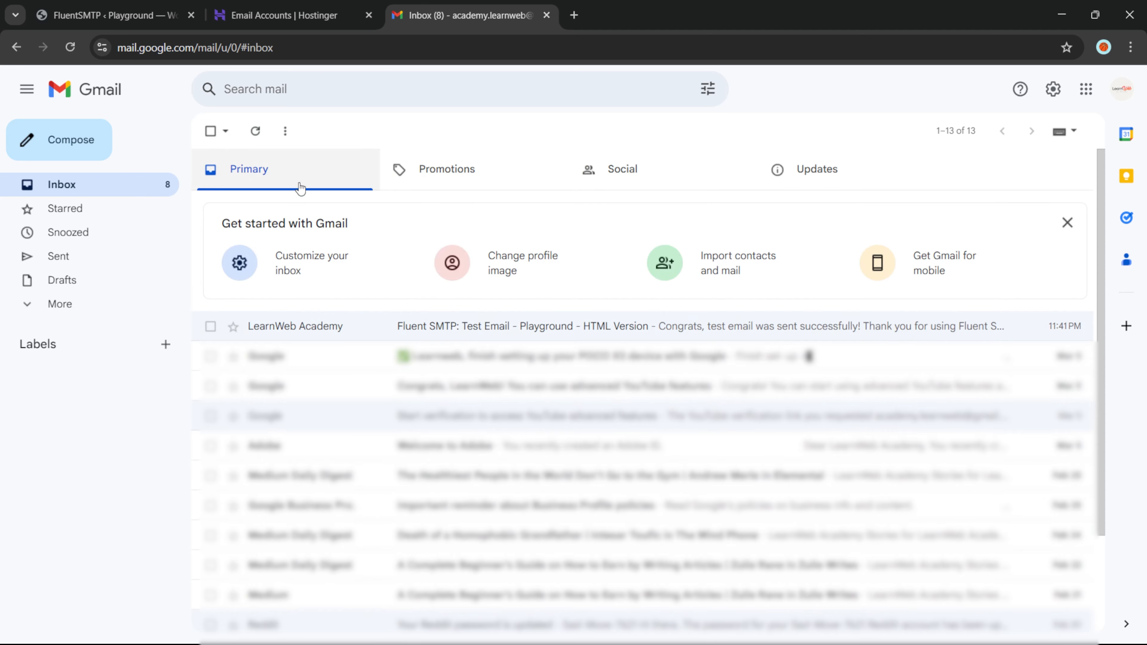
{"action": "left_click", "coordinate": [549, 328]}
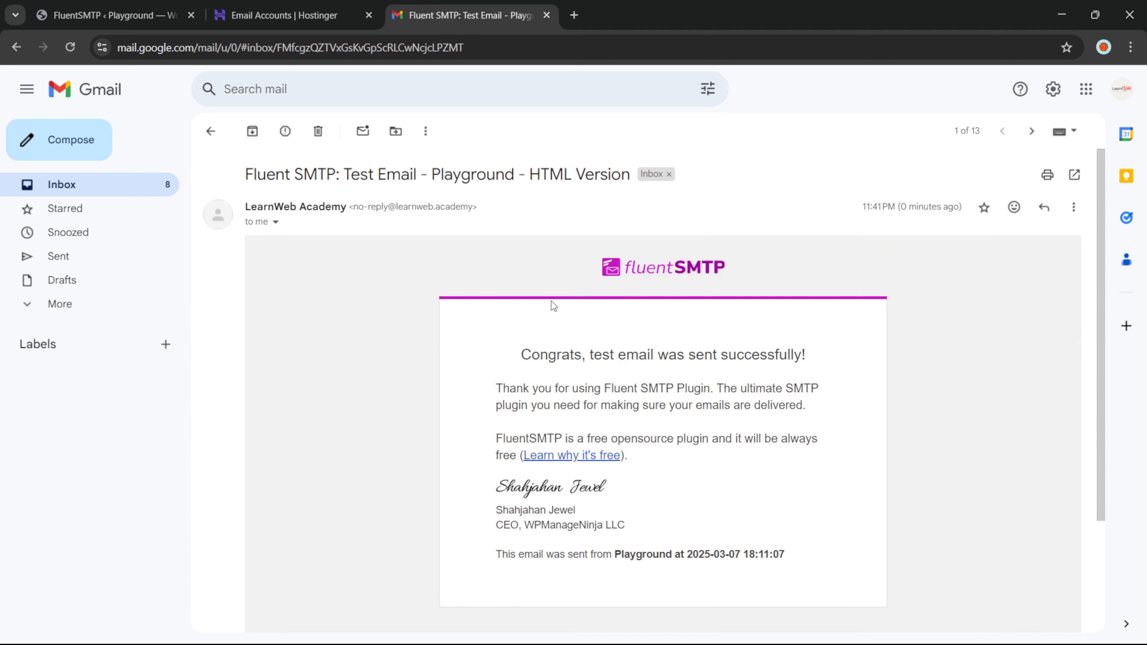
{"action": "left_click", "coordinate": [81, 15]}
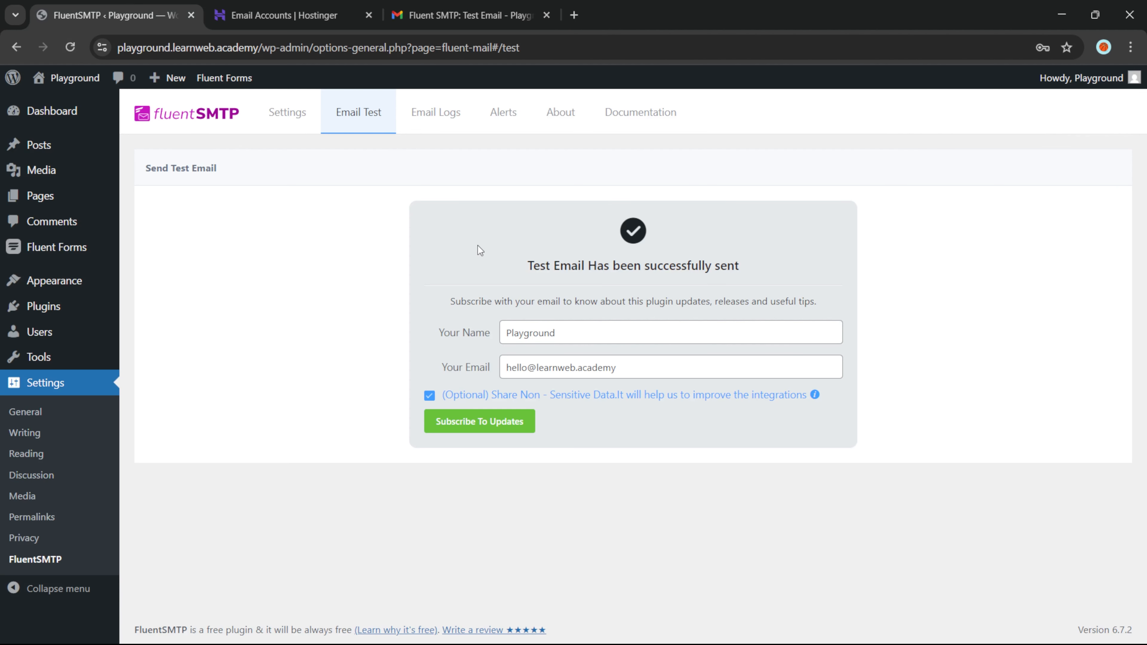